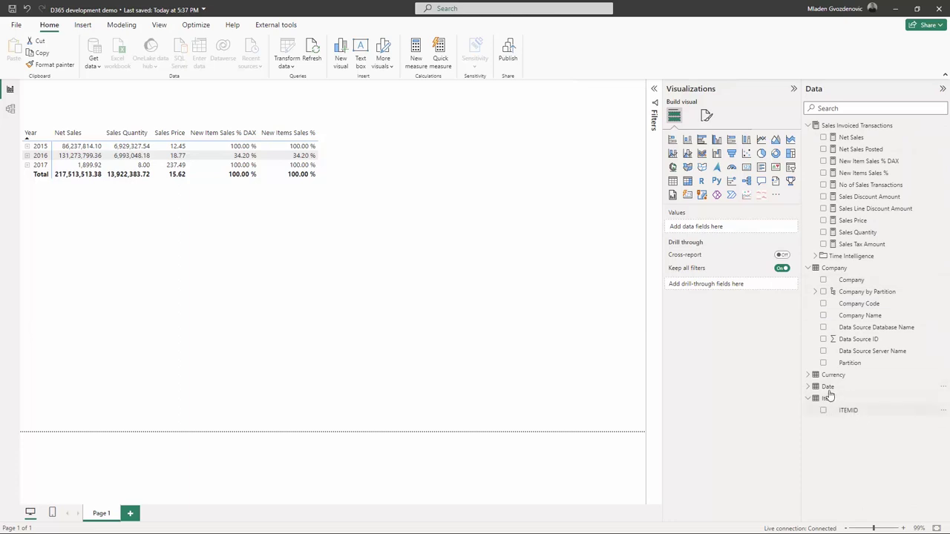
Step: Switch to BI4Dynamics AX and select the Item dimension in Manage Dimensions
mouse_move(847, 419)
key("alt+Tab")
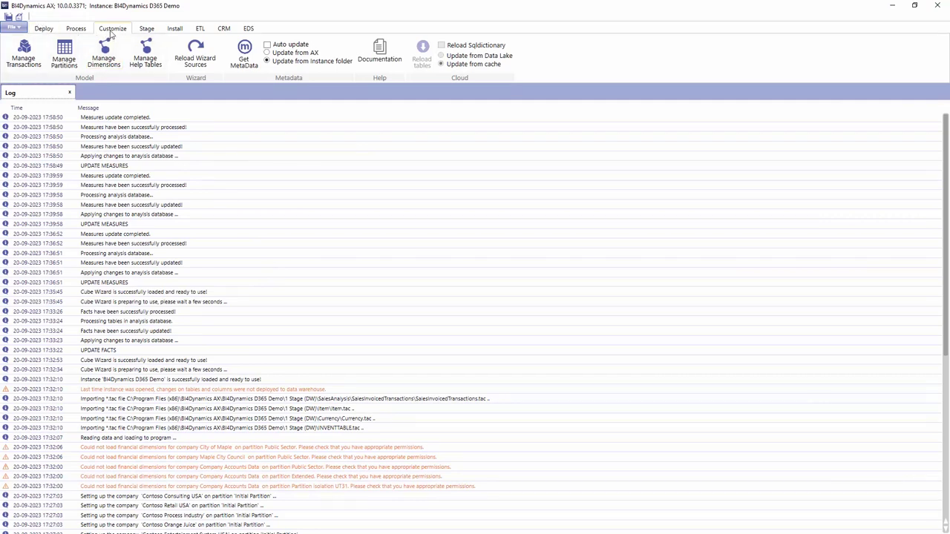
left_click(15, 27)
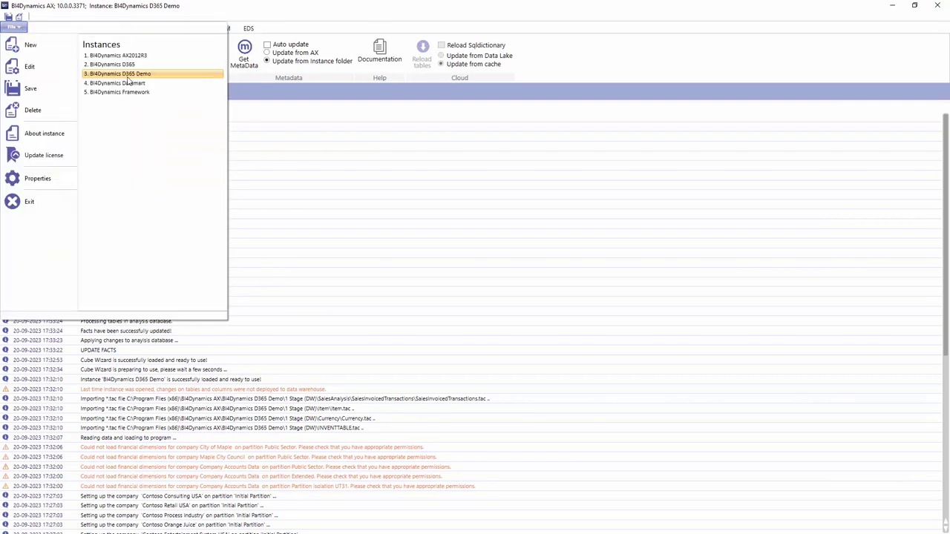
left_click(132, 23)
left_click(105, 54)
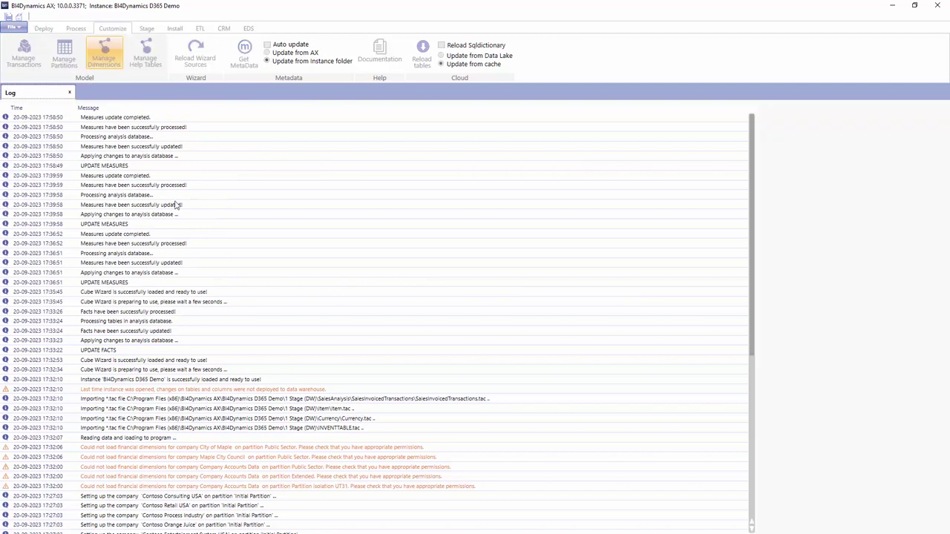
left_click(137, 167)
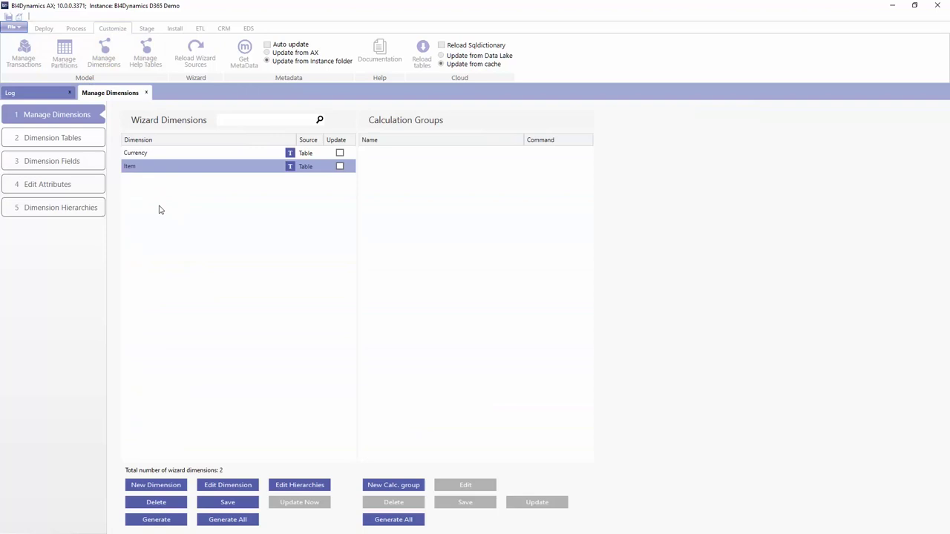
Step: Find the Item dimension's NAMEALIAS field with the field name filter "na" and include it in the cube
left_click(49, 140)
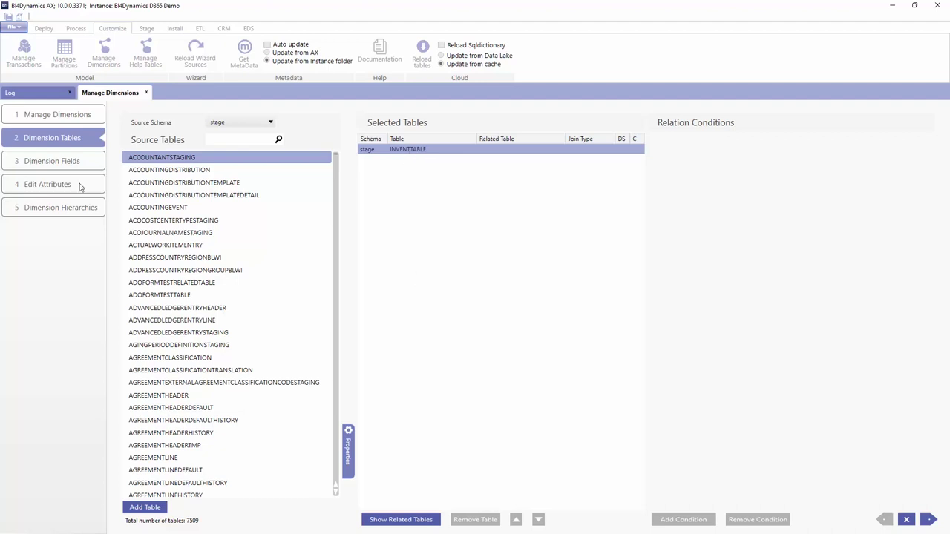
left_click(58, 162)
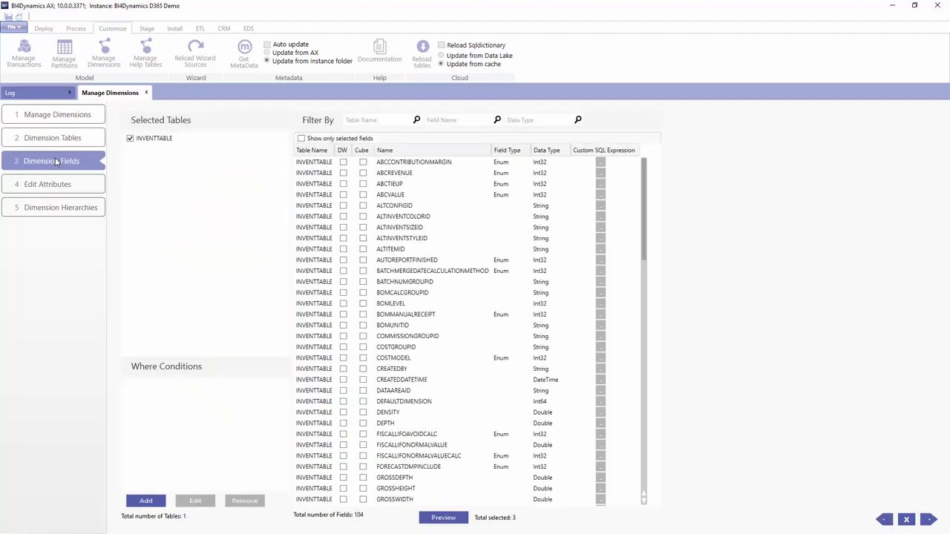
left_click(443, 119)
type("na")
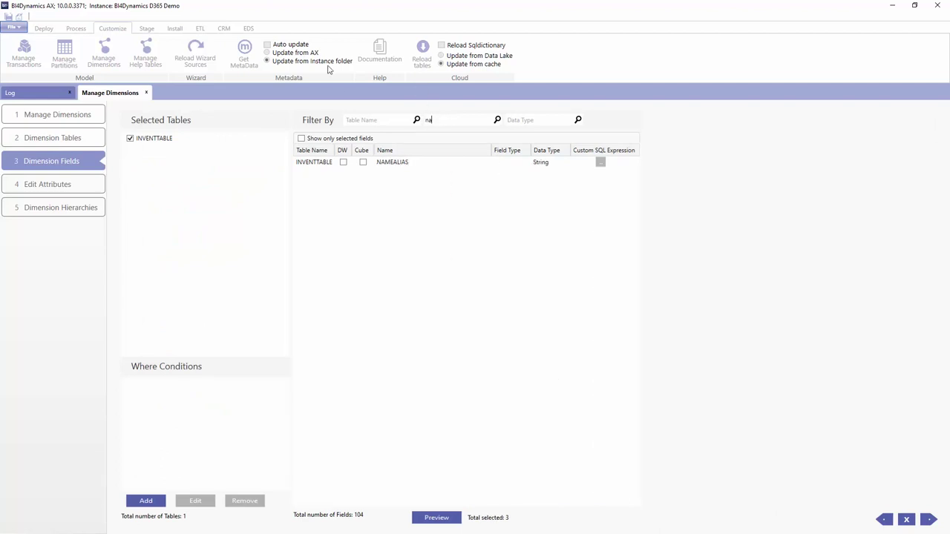
left_click(365, 163)
Step: Filter field names by "gr" and include PRODGROUPID, ITEMBUYERGROUPID, BOMCALCGROUPID, BATCHNUMGROUPID and COSTGROUPID in the cube
double_click(427, 122)
type("s")
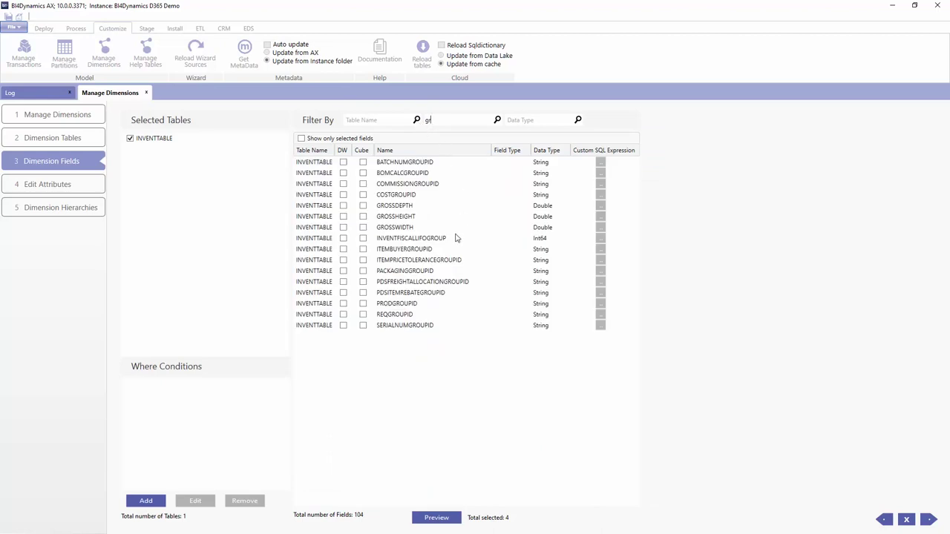
left_click(363, 304)
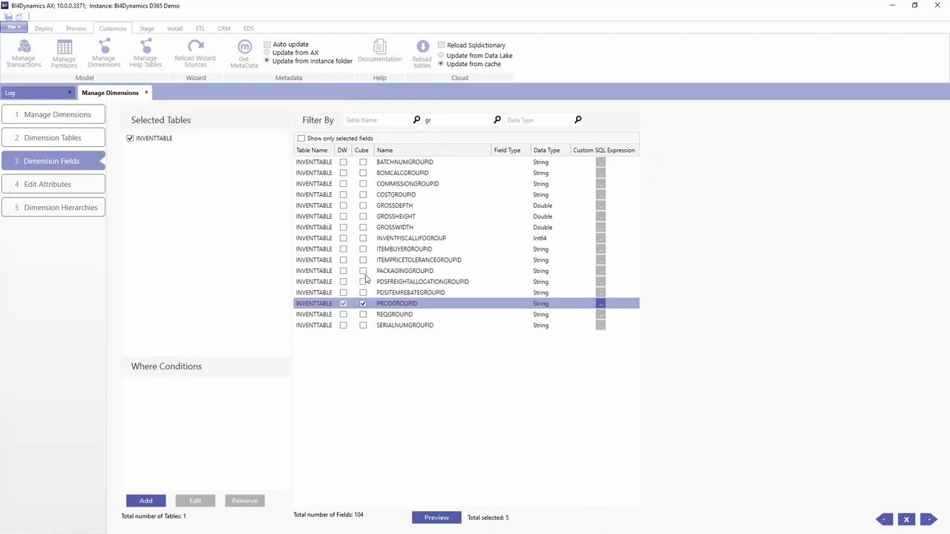
left_click(363, 249)
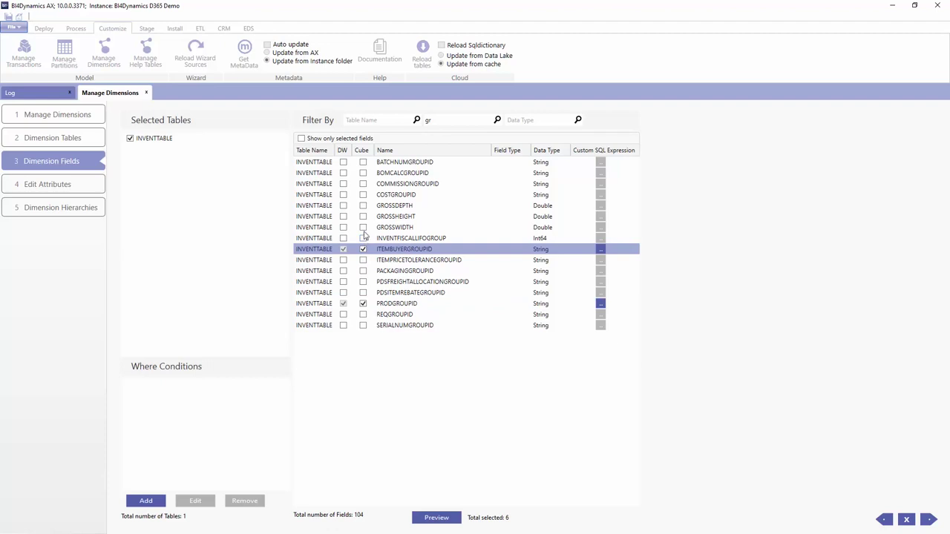
left_click(363, 173)
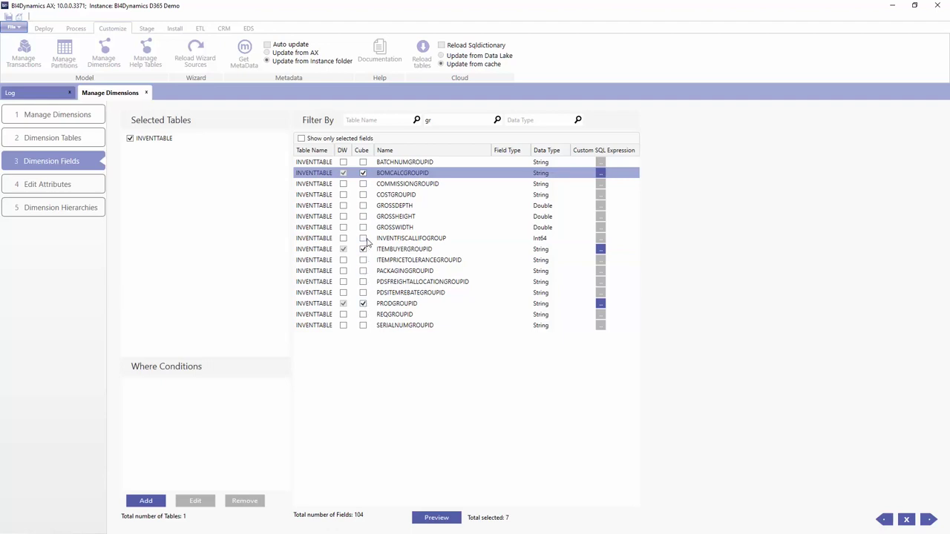
left_click(363, 162)
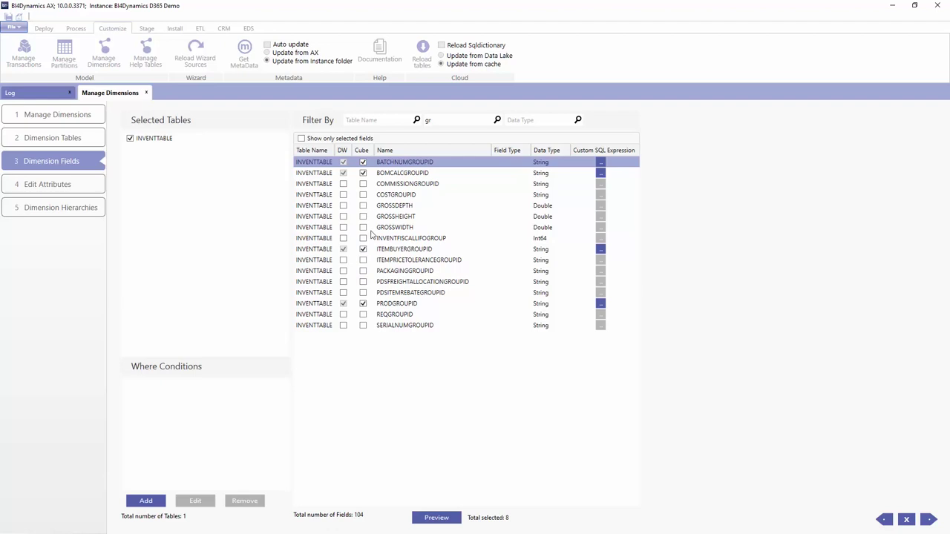
left_click(363, 195)
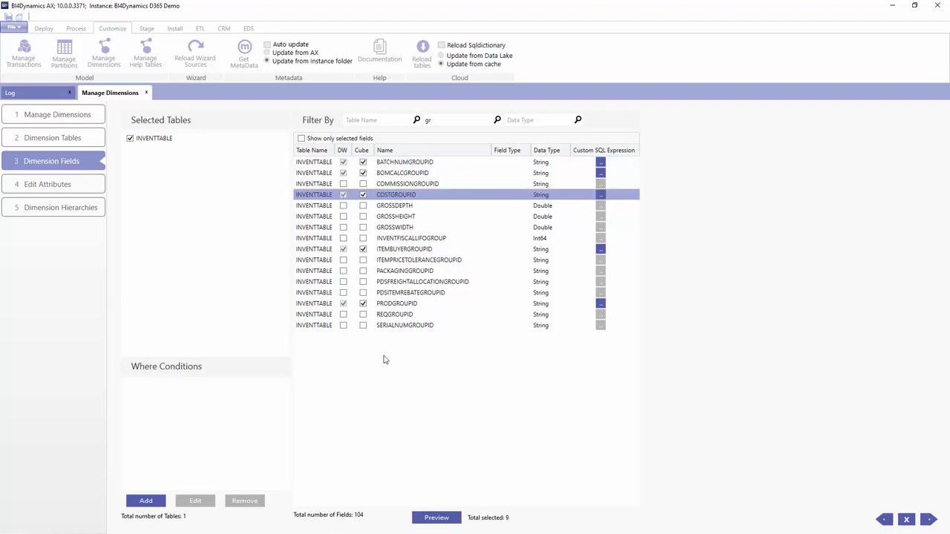
Step: Filter field names by "ty" and include the ITEMTYPE field in the cube
left_click_drag(436, 122, 414, 120)
type("ta")
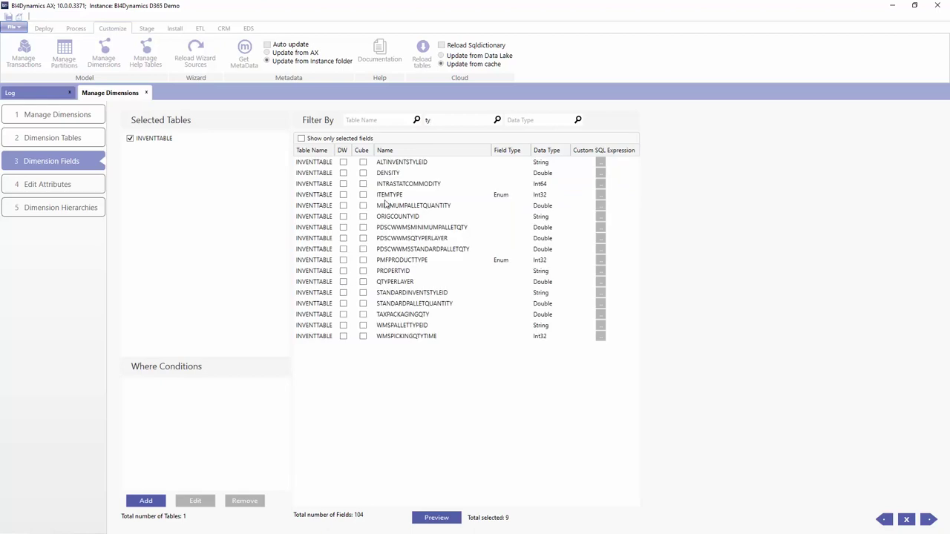
left_click(363, 194)
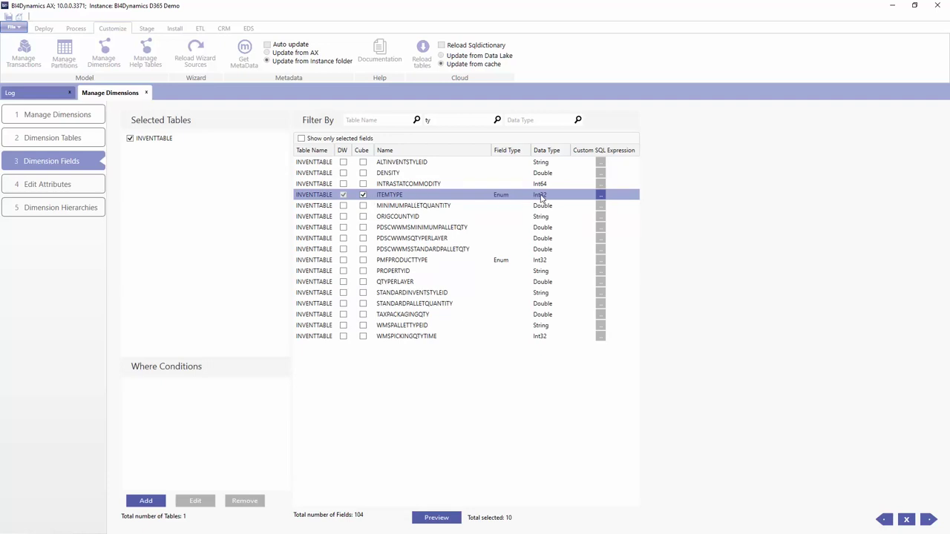
Step: Filter all fields by data type int32 and include COSTMODEL, SALESMODEL, ITEMDIMCOSTPRICE and PHANTOM in the cube
left_click(534, 117)
type("int")
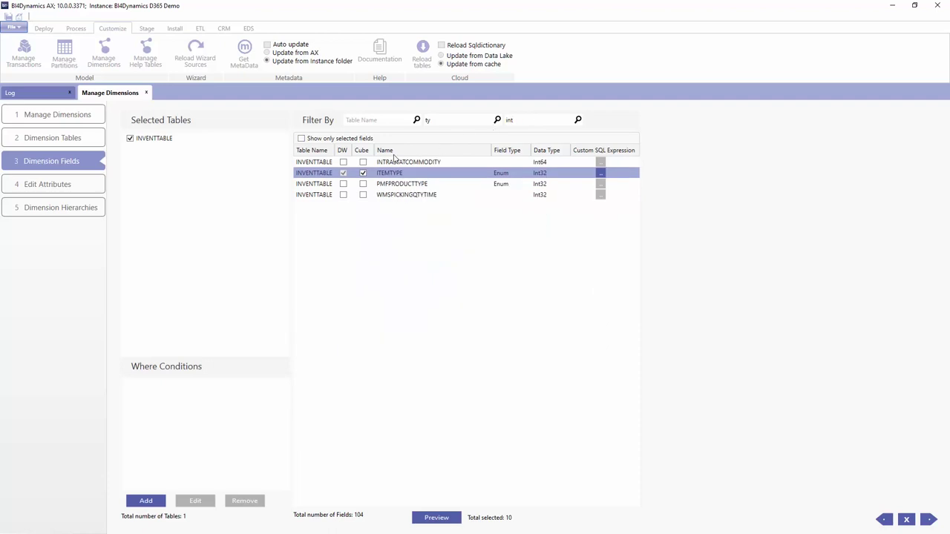
key("BackSpace")
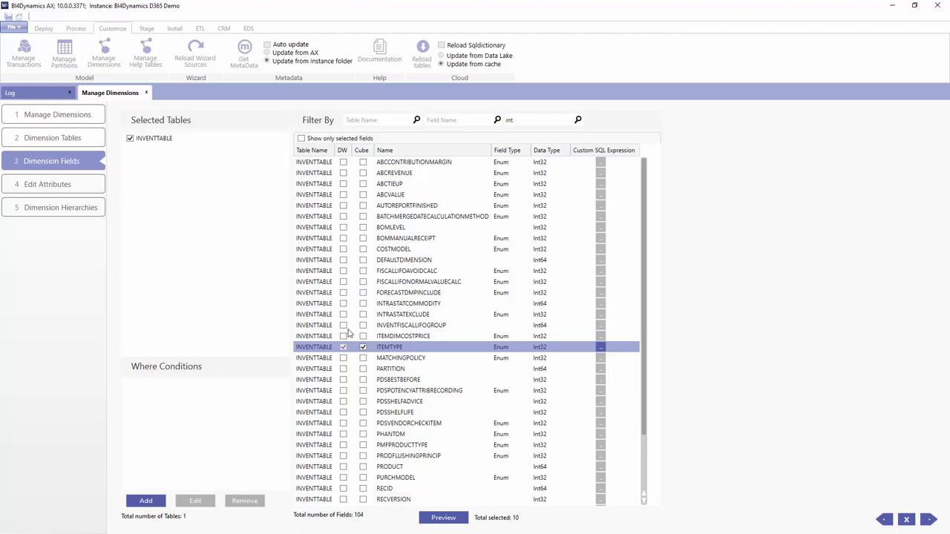
scroll(352, 344, "down", 2)
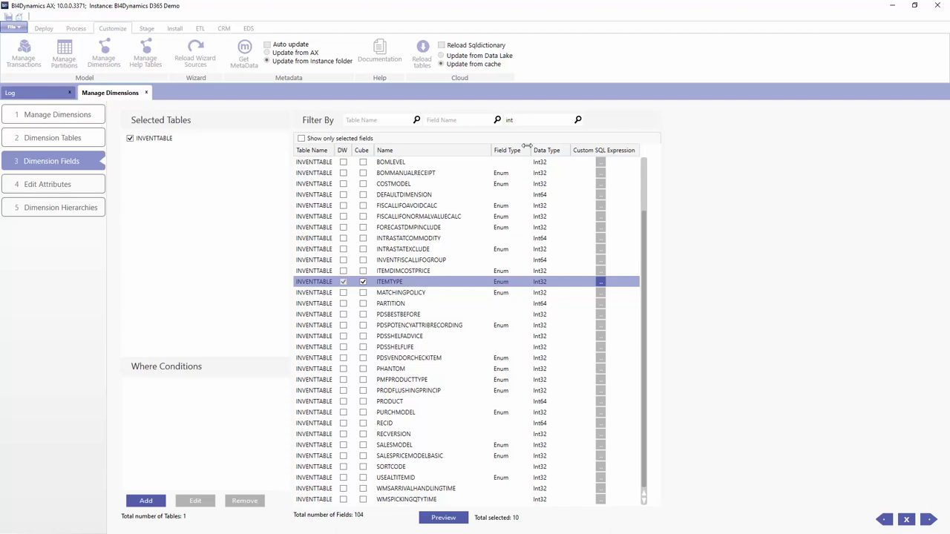
key("Return")
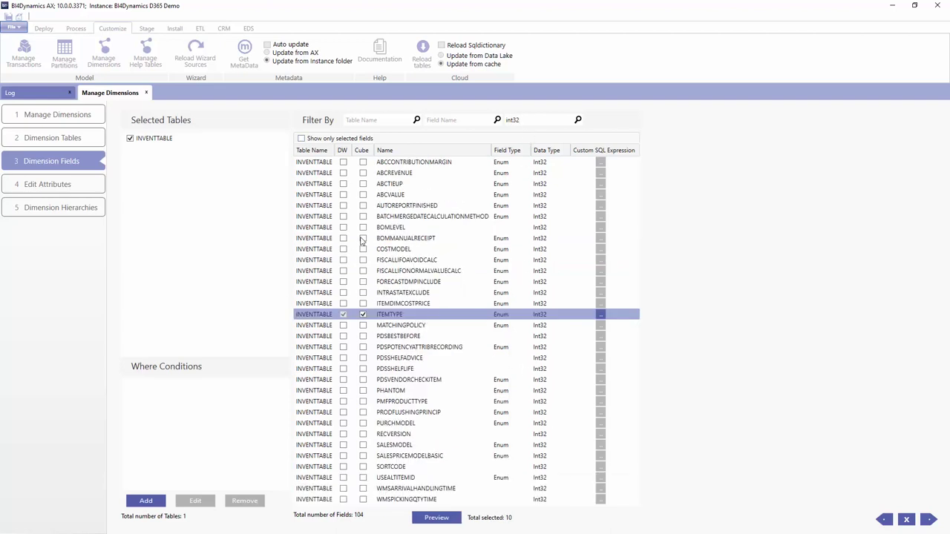
left_click(363, 248)
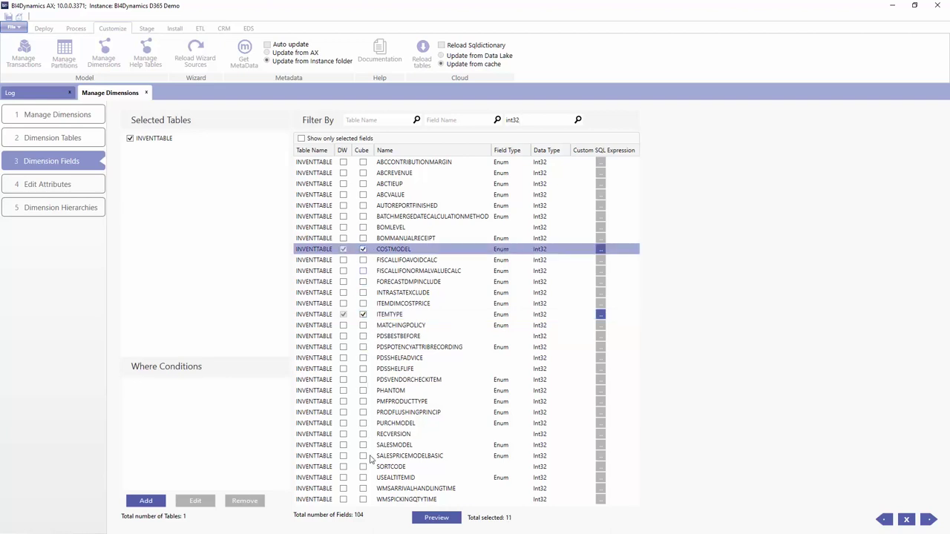
left_click(363, 446)
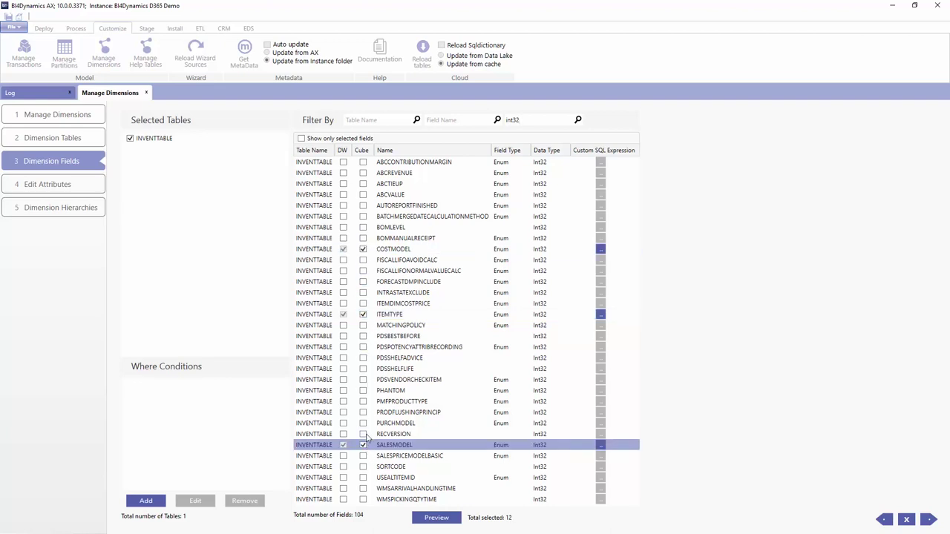
left_click(363, 304)
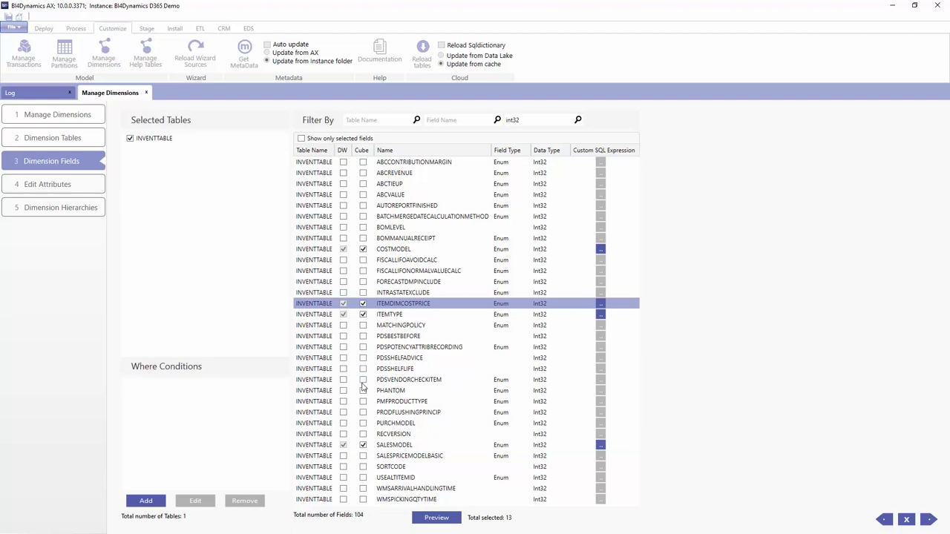
left_click(363, 391)
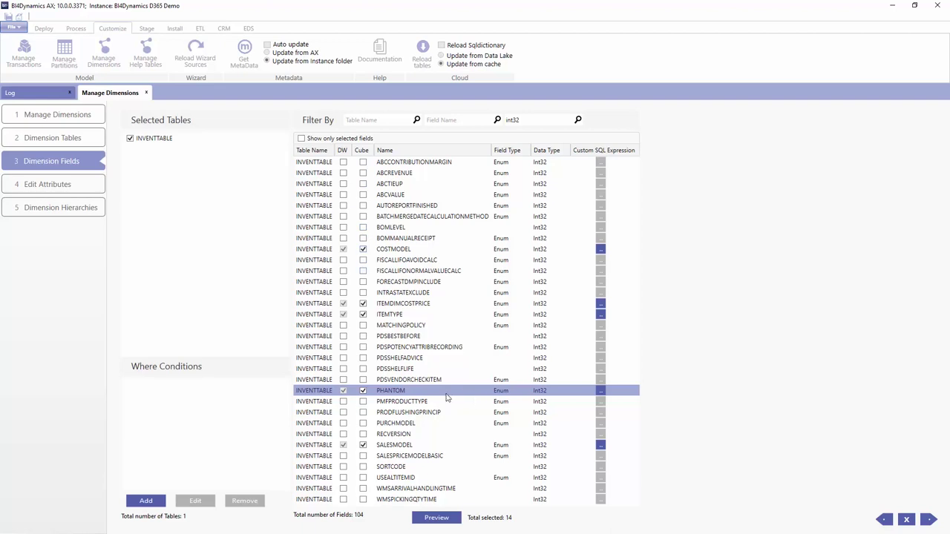
Step: Show only the selected fields without a data type filter, and complete the remaining dimension wizard pages with their existing settings
left_click(302, 139)
left_click_drag(520, 124, 492, 128)
key("BackSpace")
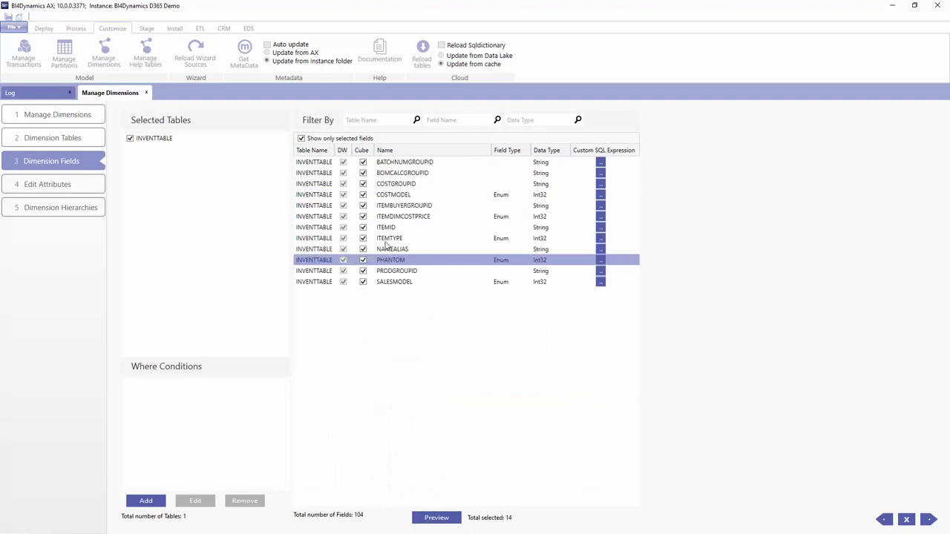
left_click(928, 522)
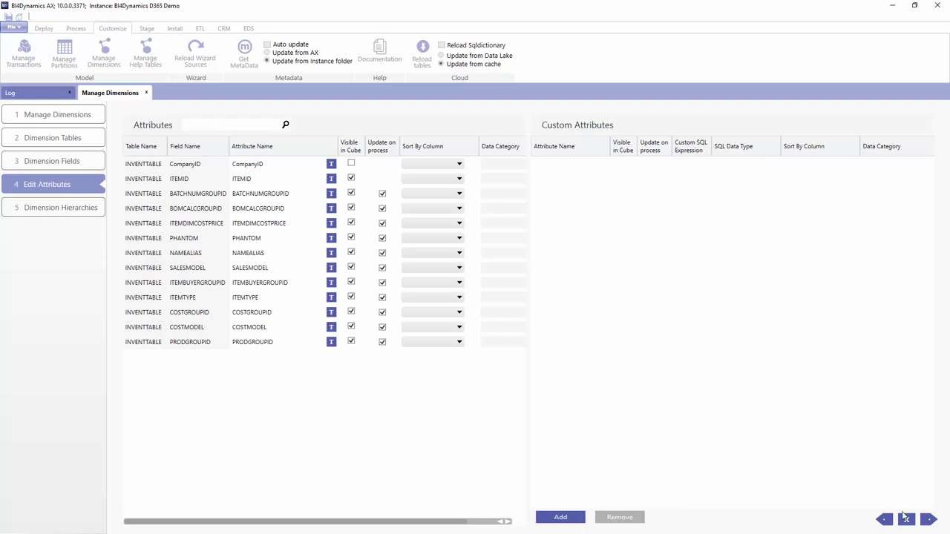
left_click(928, 520)
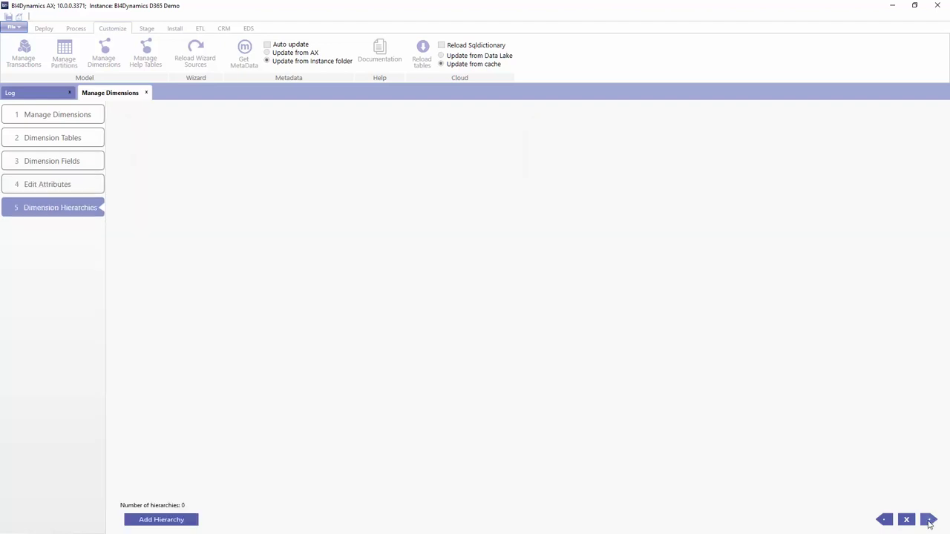
left_click(929, 521)
Step: Mark the Item dimension for update and run the update for Stage, DWH and Analytics with deployment and processing
left_click(340, 166)
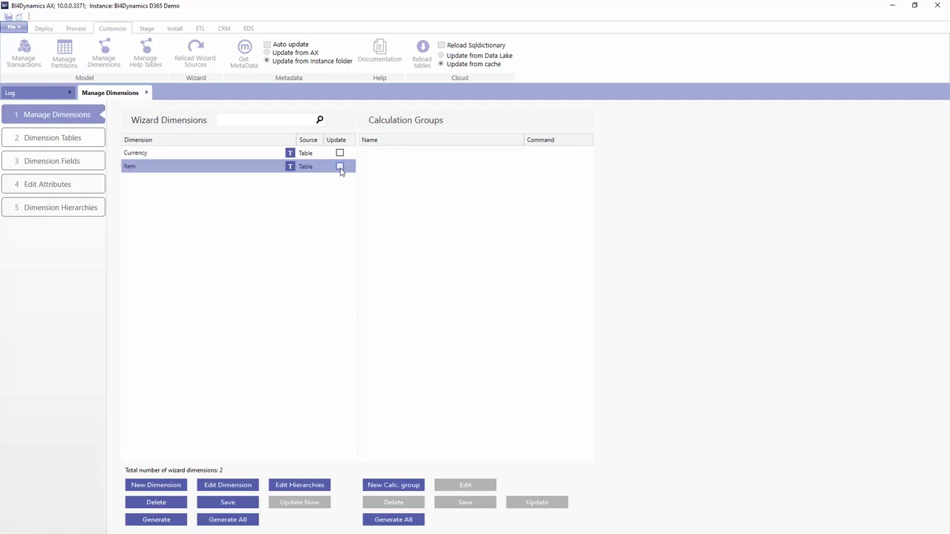
left_click(299, 502)
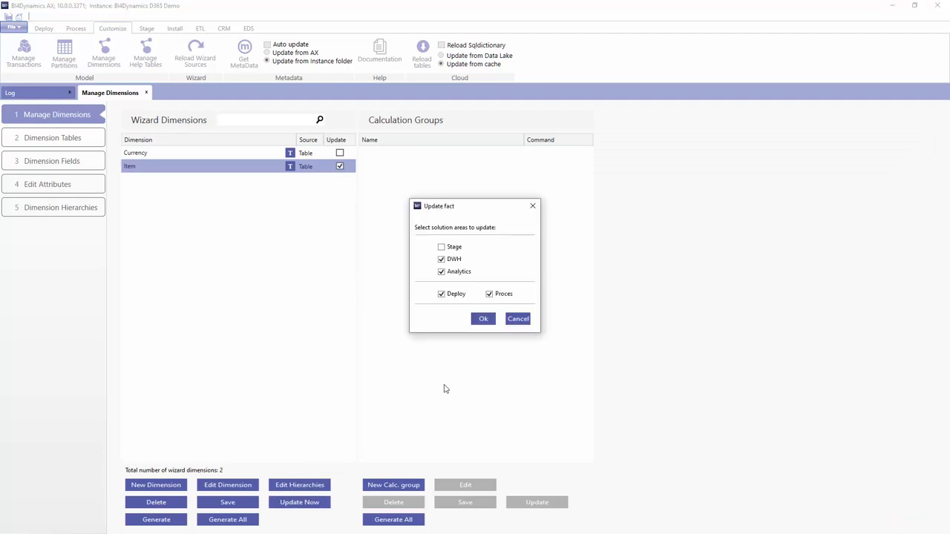
left_click(442, 247)
left_click(484, 320)
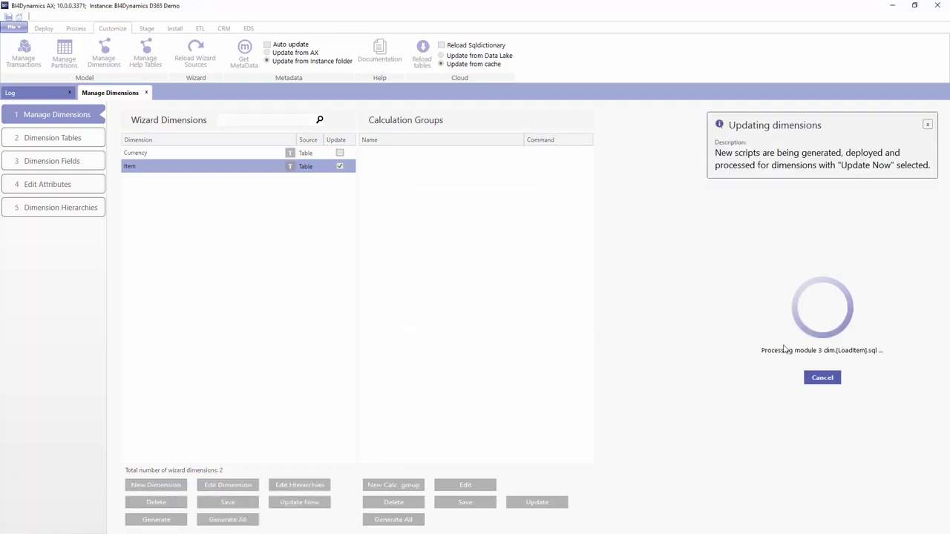
Step: Switch to the Power BI report, select the sales matrix and refresh the data
key("alt+Tab")
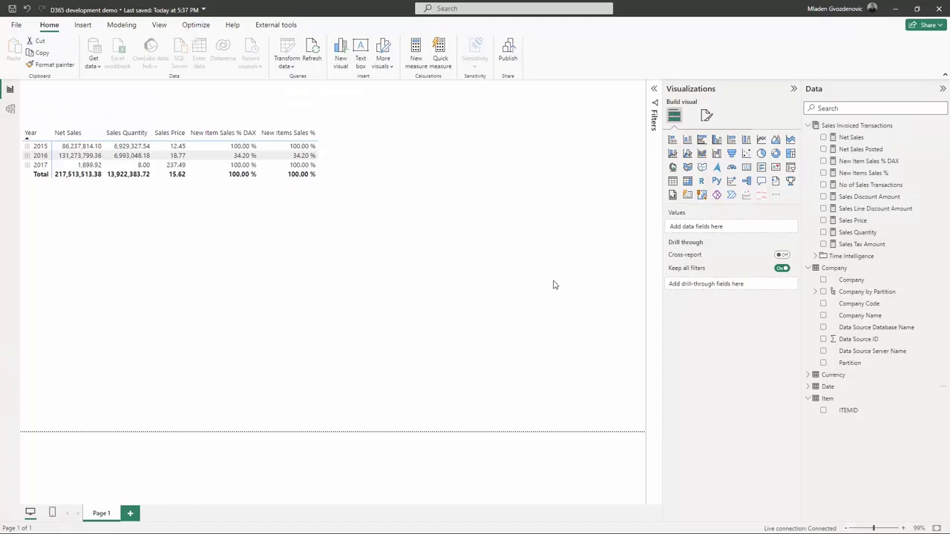
left_click(346, 171)
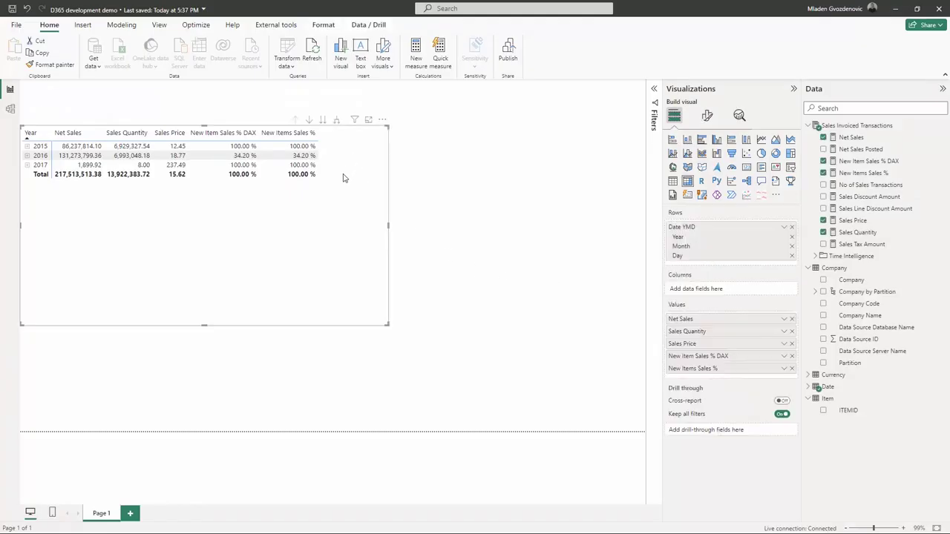
left_click(319, 52)
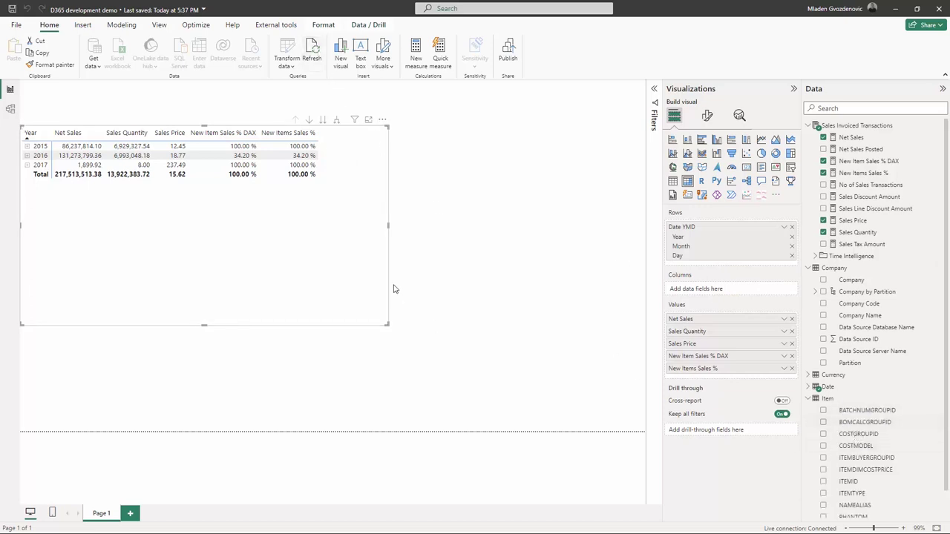
Step: Remove Date YMD from the matrix rows, try ITEMID in its place, and use ITEMTYPE as the row field instead
left_click(791, 226)
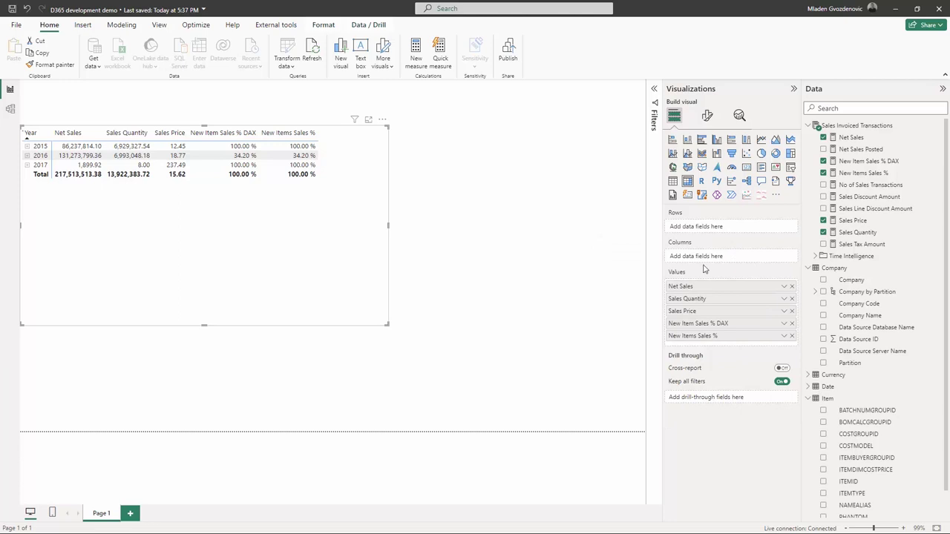
left_click(824, 483)
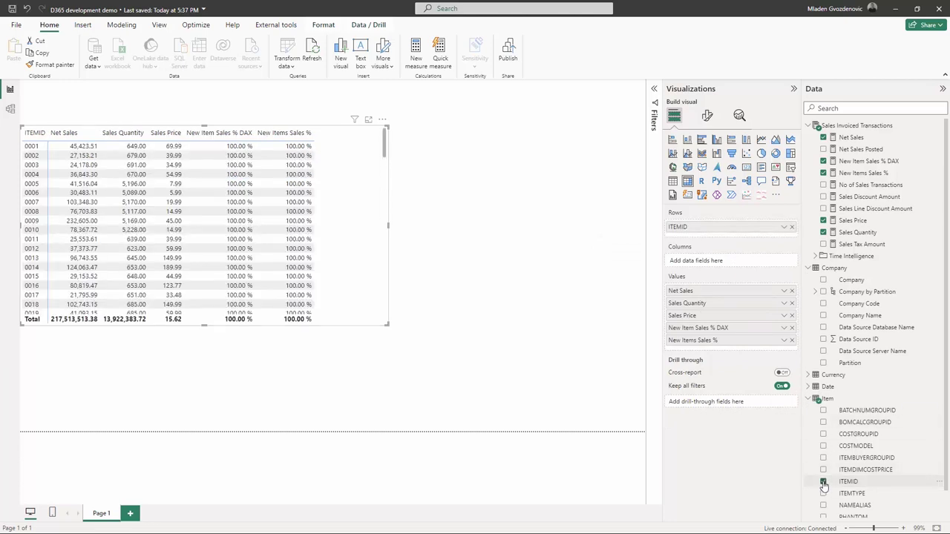
left_click(824, 483)
left_click(824, 494)
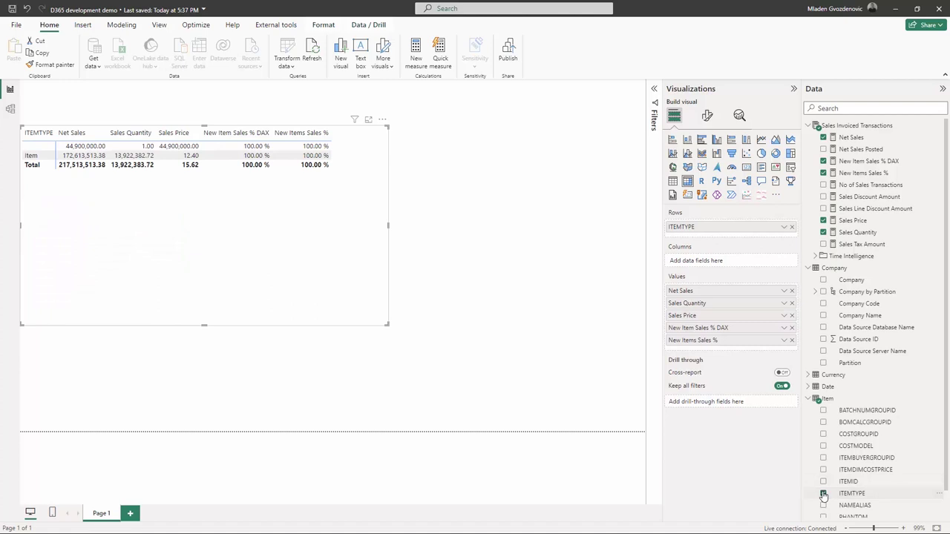
Step: Remove ITEMTYPE from the matrix rows, and try NAMEALIAS and PHANTOM in turn as the row field
left_click(824, 494)
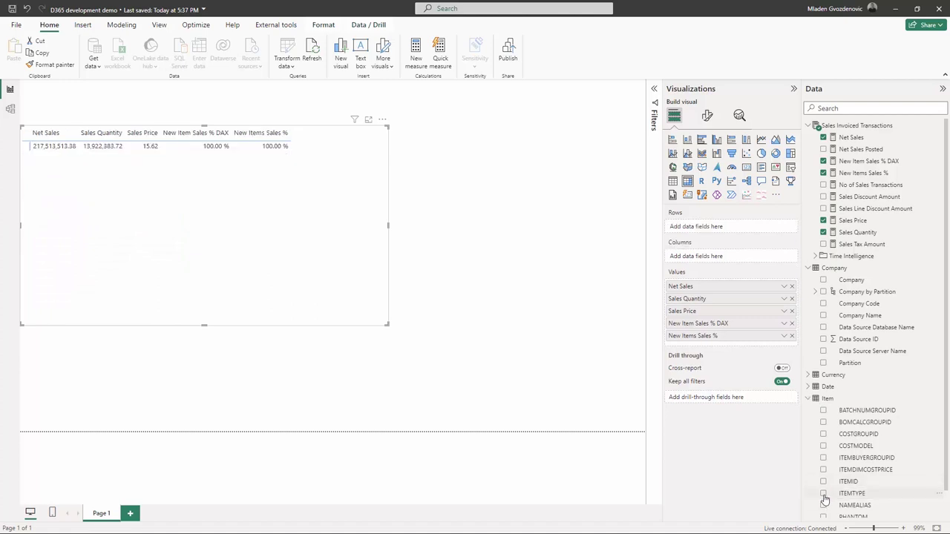
left_click(824, 506)
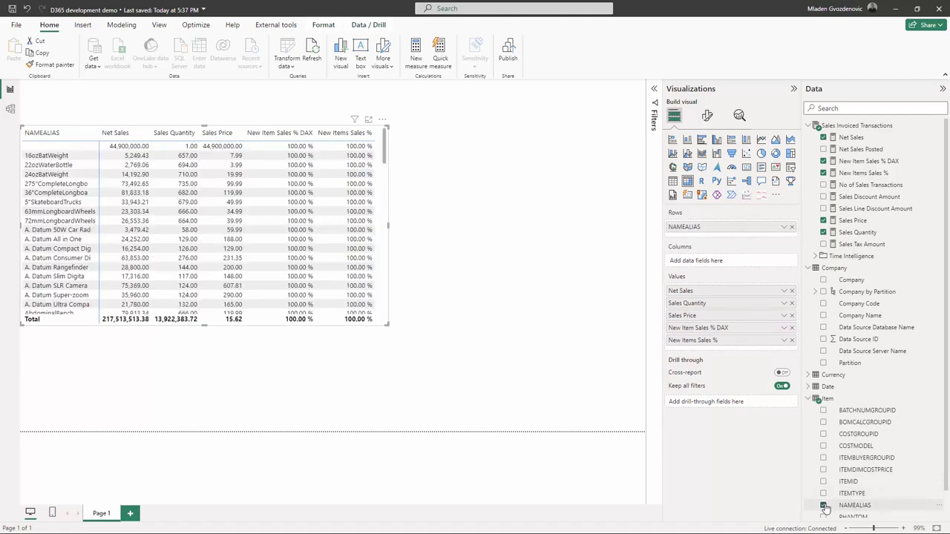
left_click(824, 506)
scroll(924, 440, "down", 1)
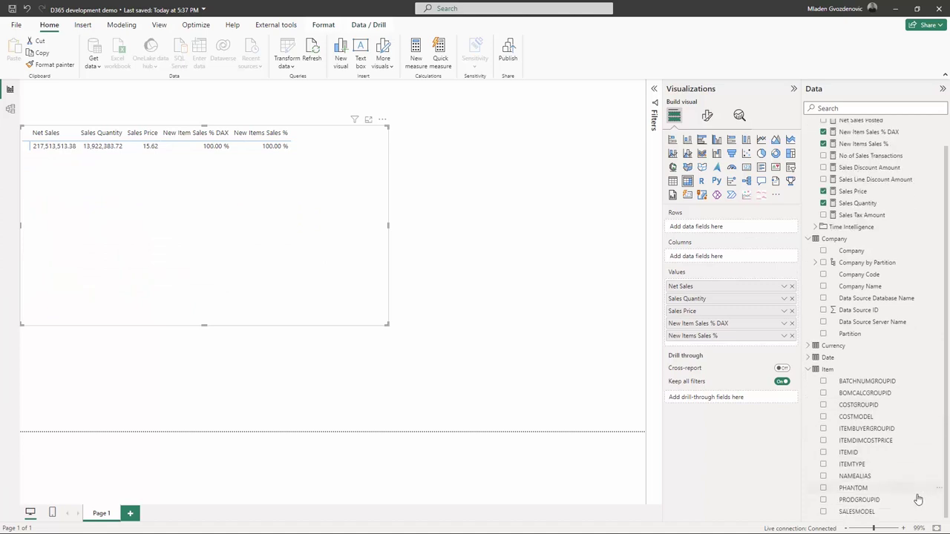
left_click(823, 488)
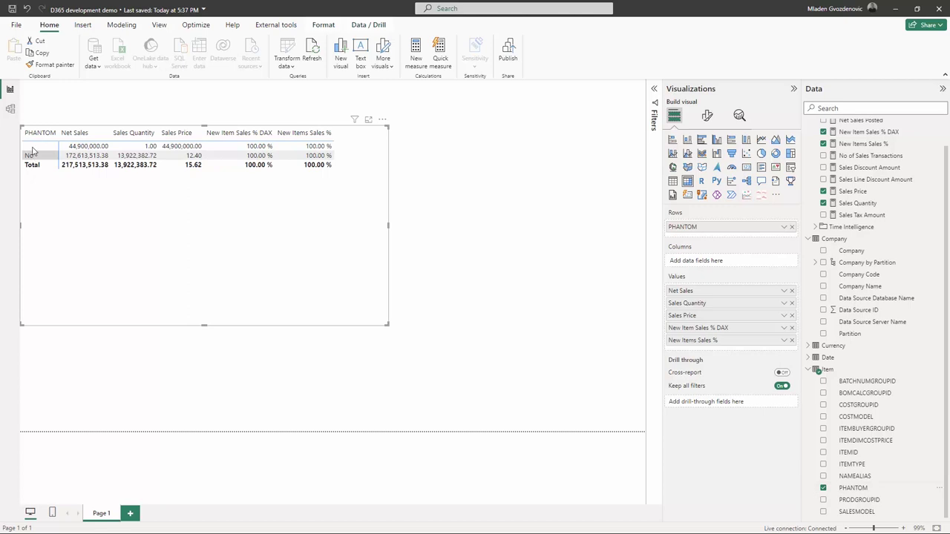
left_click(823, 487)
Step: Try COSTMODEL, BOMCALCGROUPID and BATCHNUMGROUPID one at a time as the matrix row field, removing each one again
left_click(823, 417)
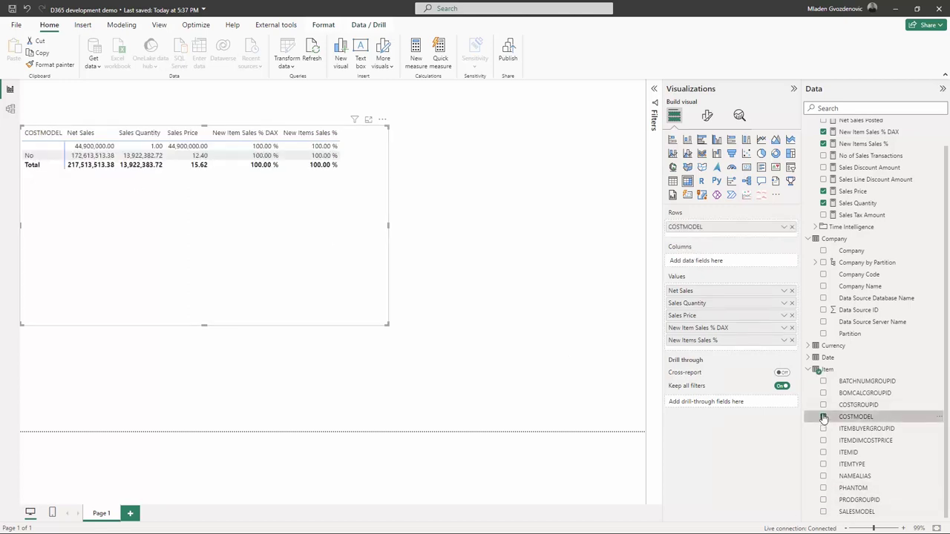
left_click(823, 417)
left_click(823, 394)
left_click(823, 393)
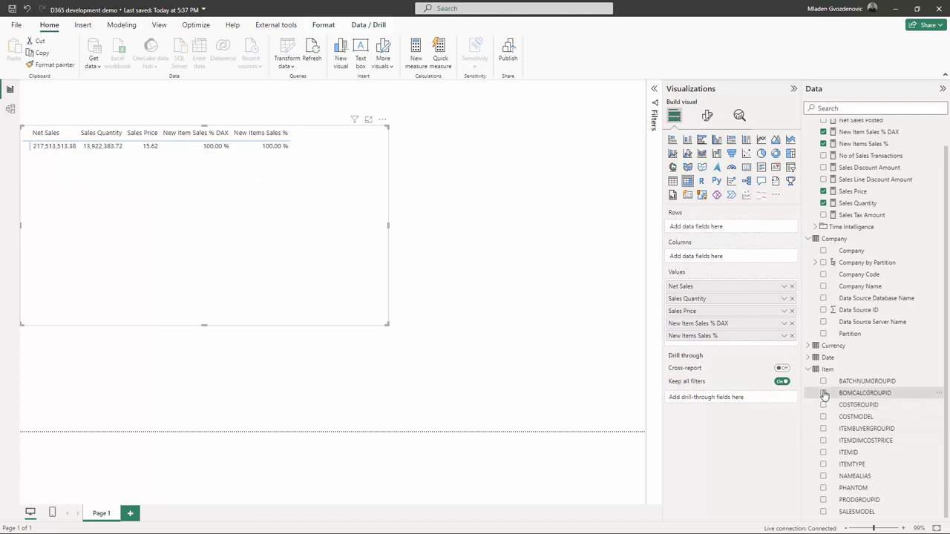
left_click(823, 393)
left_click(823, 393)
left_click(823, 382)
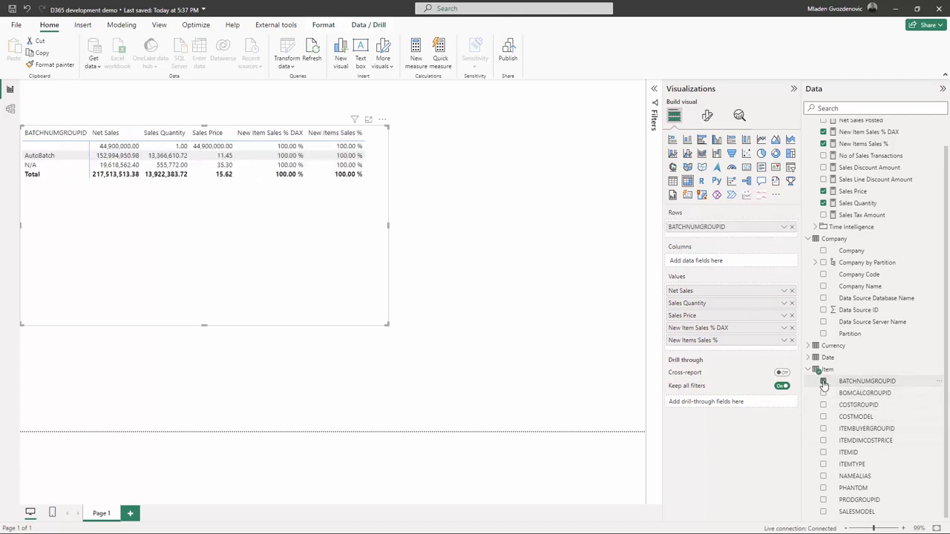
left_click(823, 381)
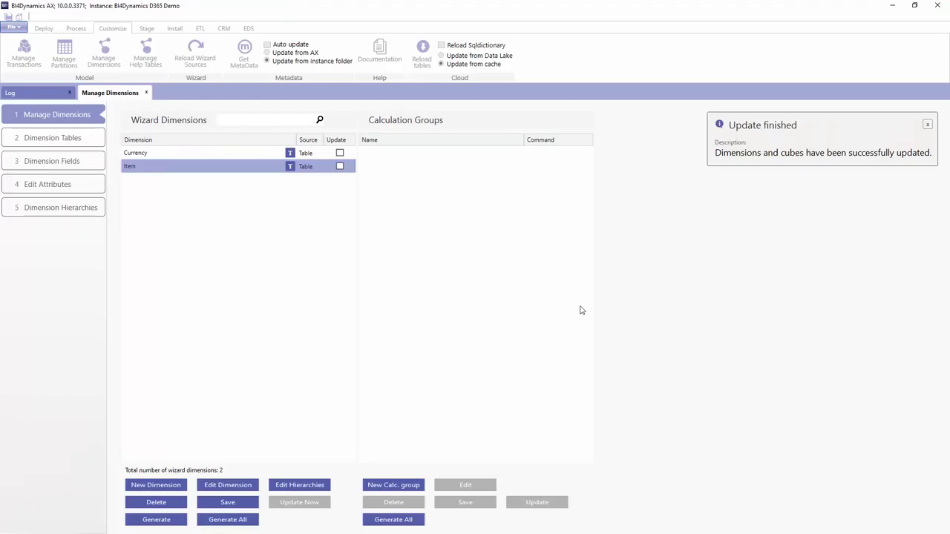
Step: Switch to BI4Dynamics, open the Item dimension's tables and filter the stage source tables by "inventitem"
left_click(92, 139)
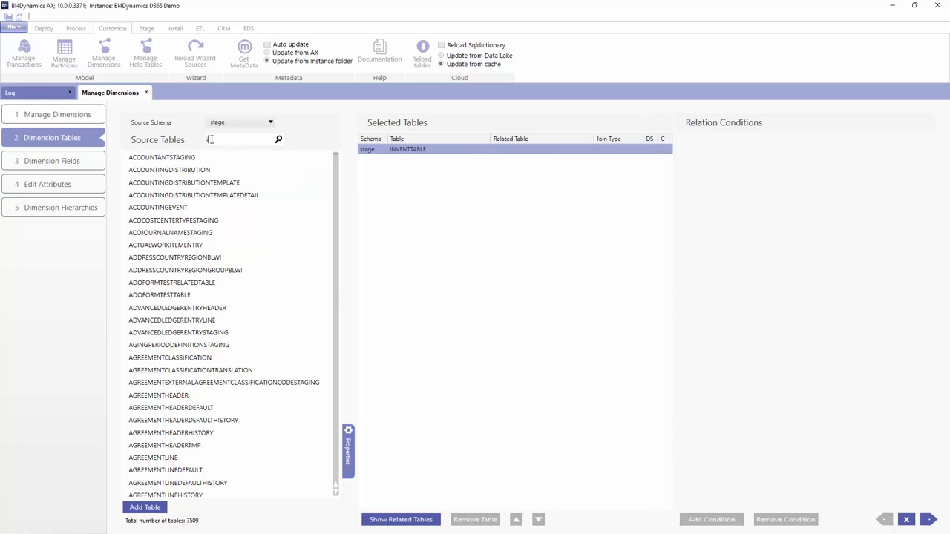
type("ventitem")
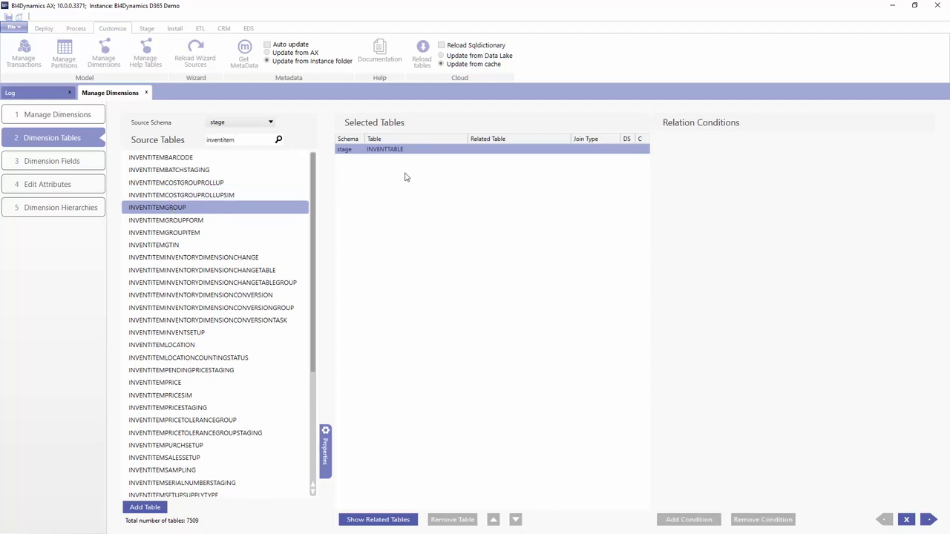
Step: Try to add INVENTITEMGROUP to the Item dimension with a relation, cancel the relation and remove the table
left_click(144, 508)
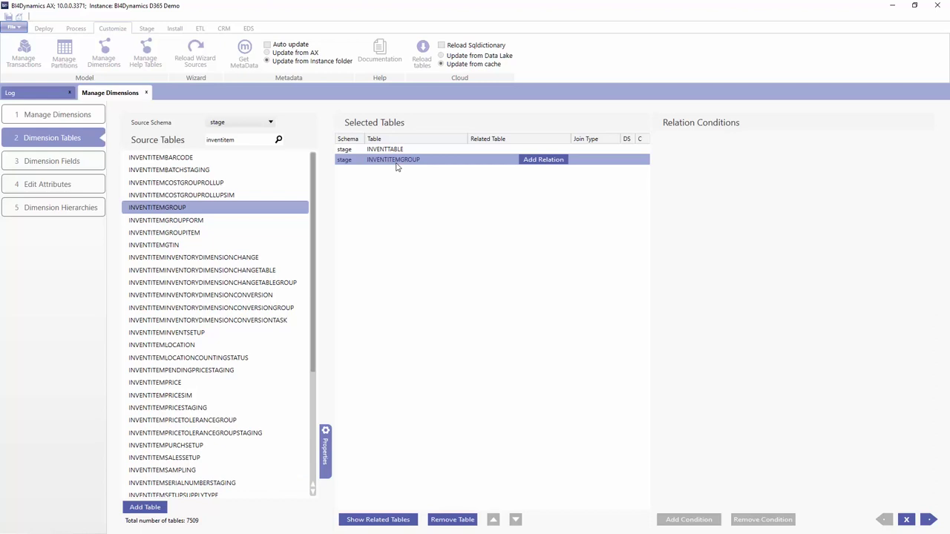
left_click(537, 160)
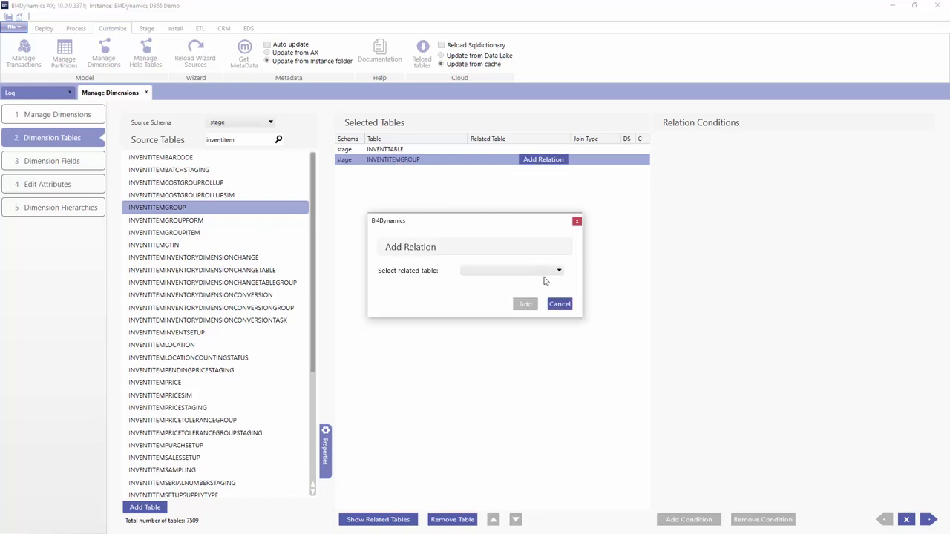
left_click(559, 305)
left_click(452, 520)
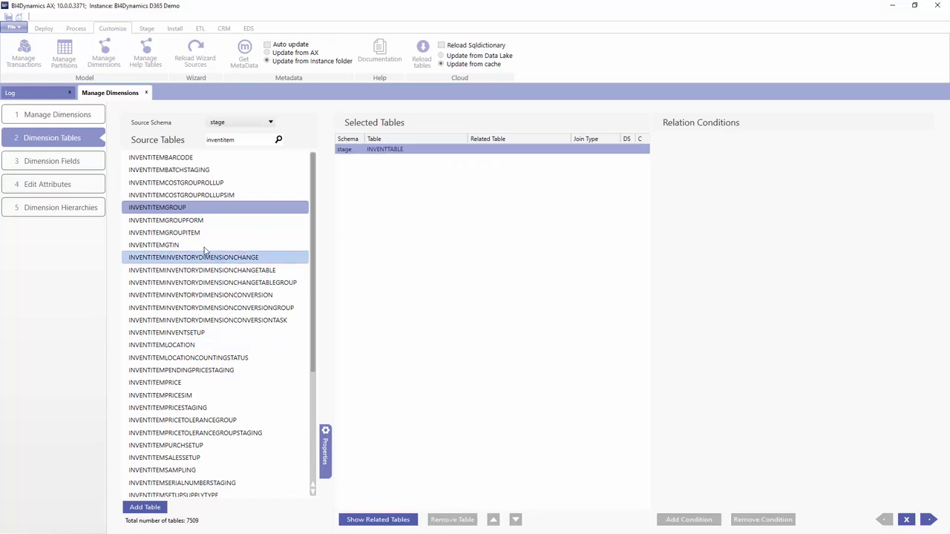
Step: Add the INVENTITEMGROUPITEM table to the Item dimension, and add INVENTITEMGROUP from its related tables
left_click(164, 233)
left_click(160, 506)
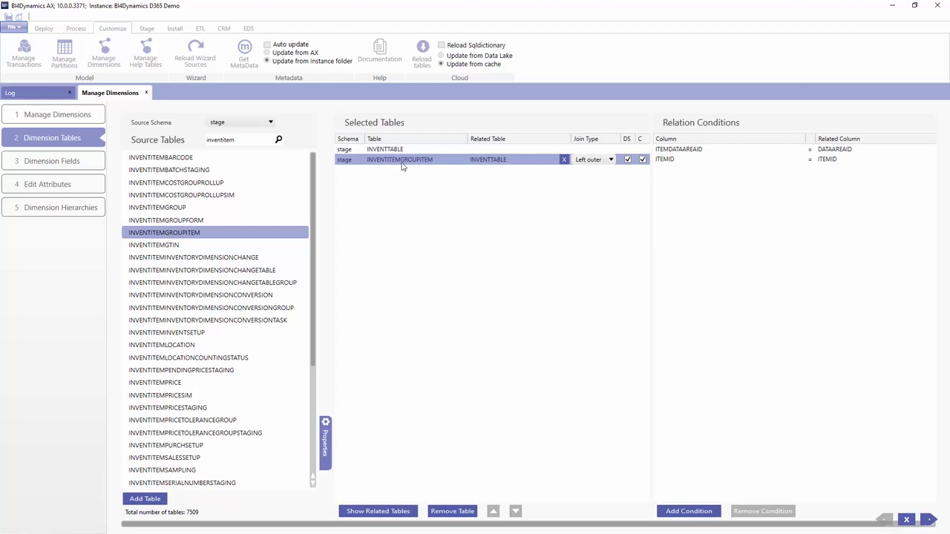
left_click(378, 512)
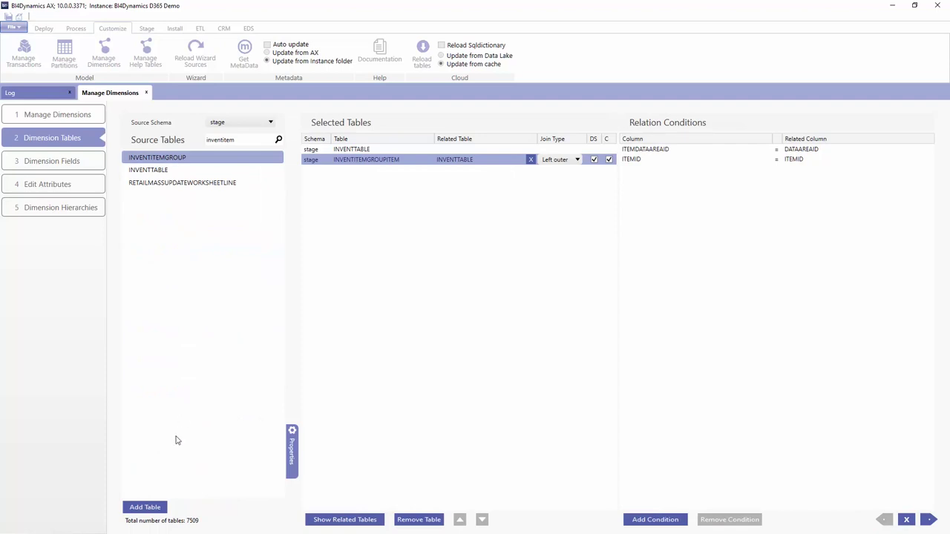
left_click(145, 508)
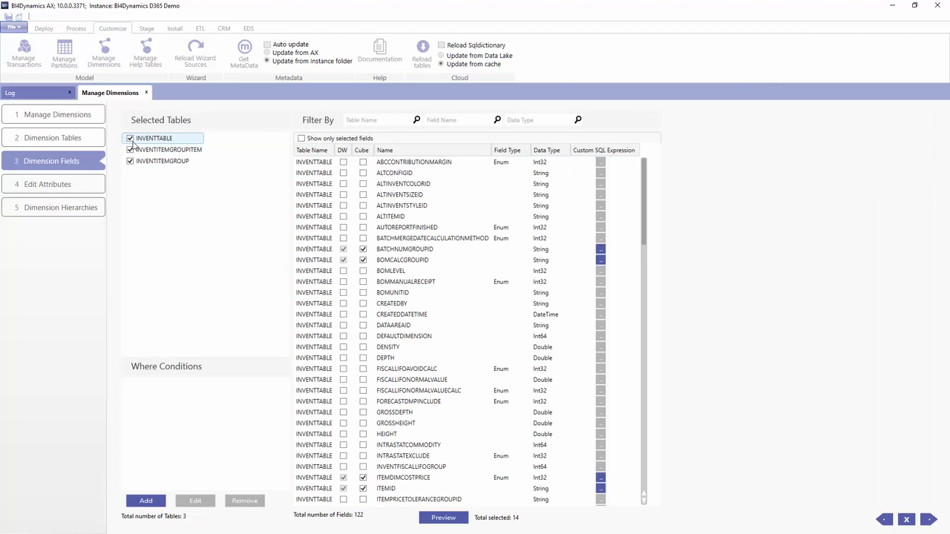
Step: Hide the INVENTTABLE fields and include ITEMGROUPID from INVENTITEMGROUPITEM and NAME from INVENTITEMGROUP in the cube
left_click(134, 141)
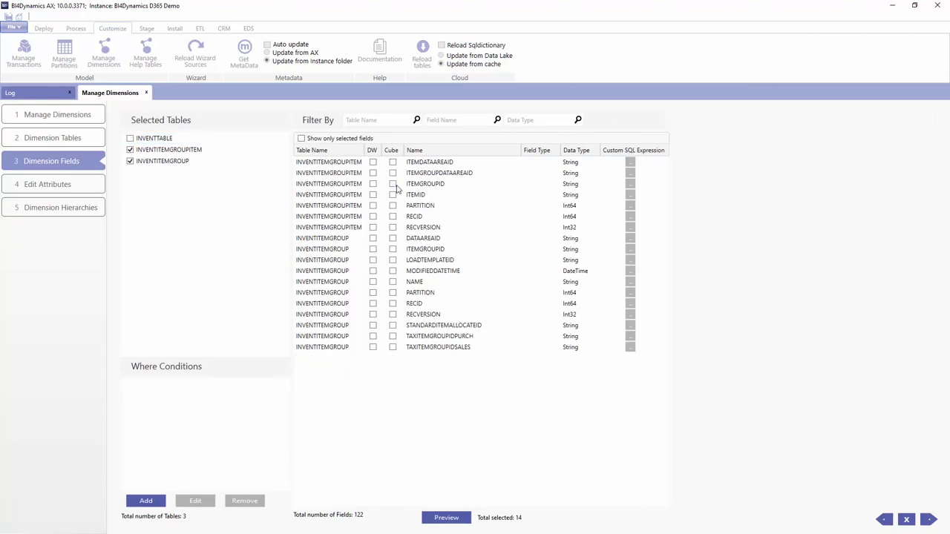
left_click(394, 185)
left_click(393, 282)
left_click(392, 283)
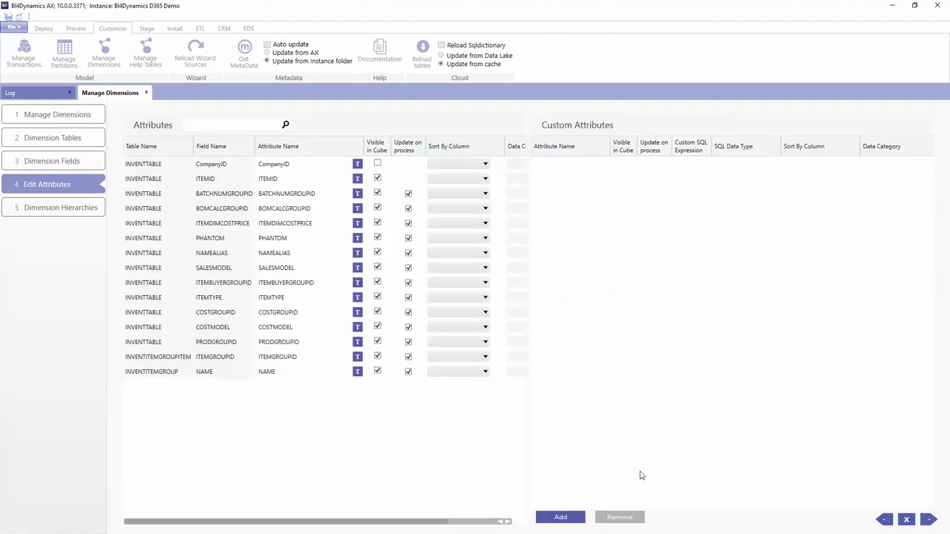
Step: Rename the INVENTITEMGROUP attribute to ITEMGROUP NAME and the INVENTITEMGROUPITEM attribute to ITEMGROUP ID
double_click(289, 362)
key("ctrl+c")
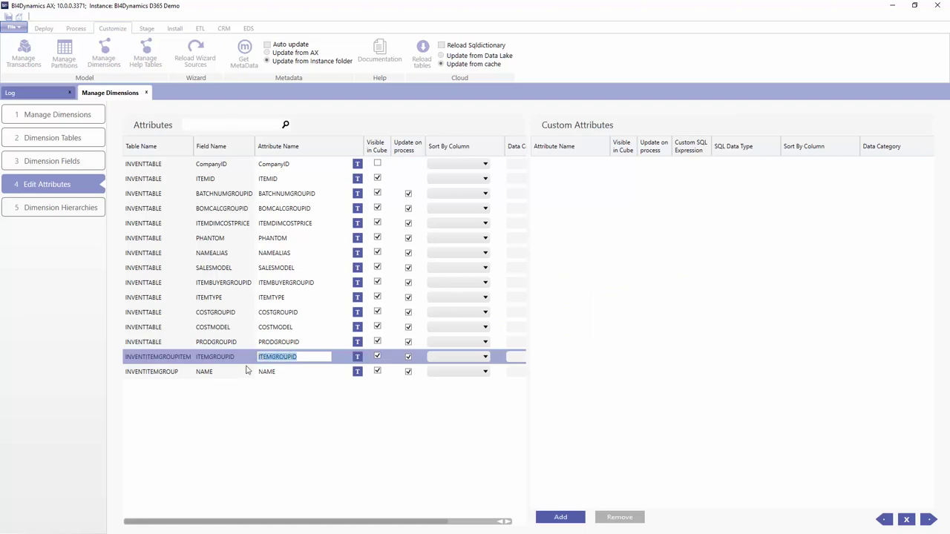
left_click(300, 371)
key("Home")
key("ctrl+v")
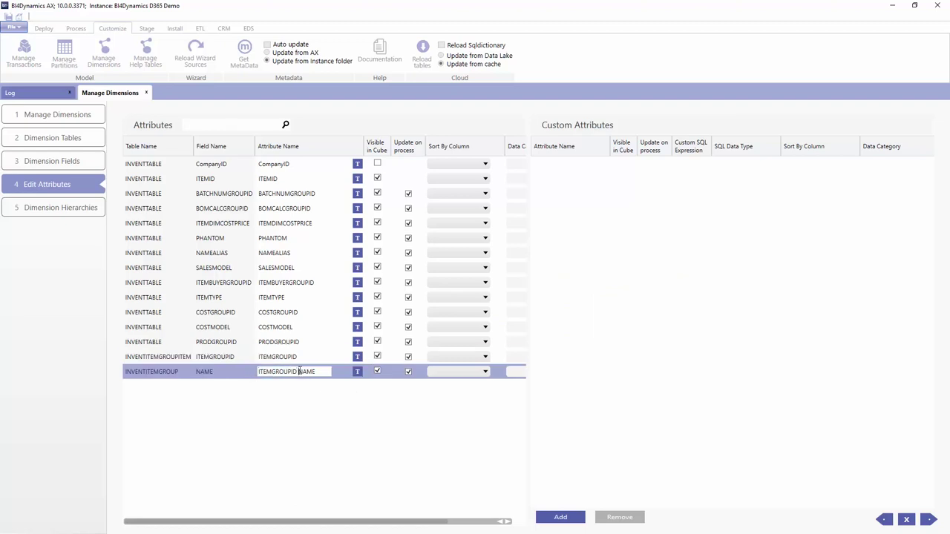
key("BackSpace")
key("BackSpace")
left_click(304, 358)
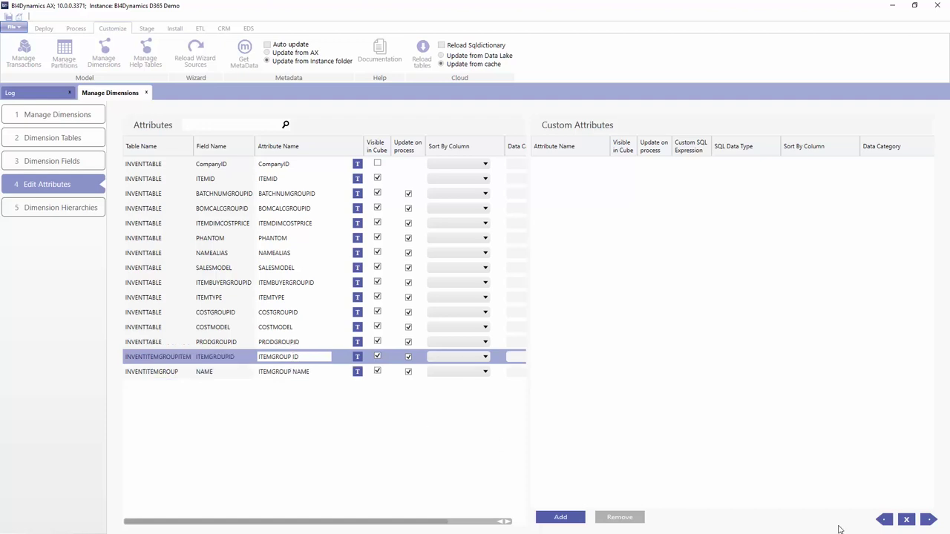
Step: Complete the remaining dimension wizard pages and run the update for the Item dimension
left_click(928, 520)
left_click(927, 519)
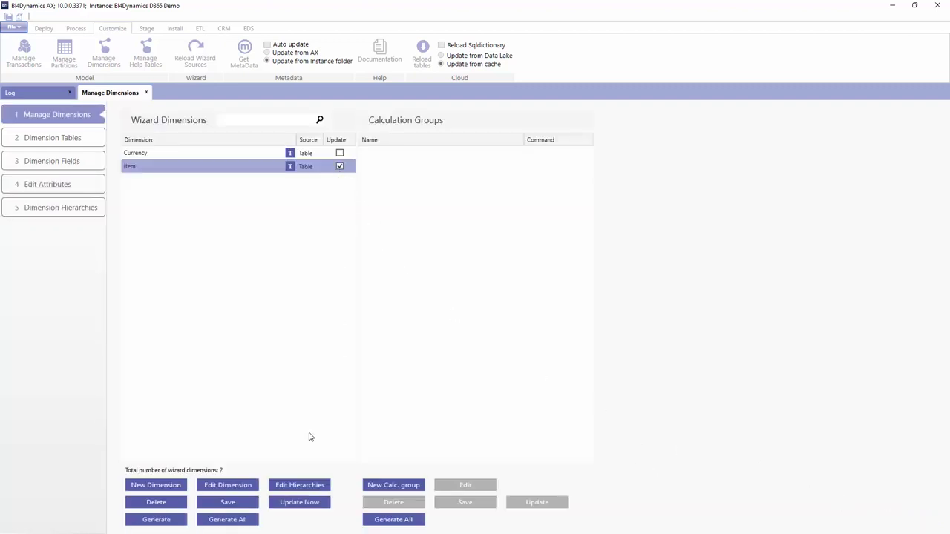
left_click(303, 504)
left_click(442, 248)
left_click(484, 319)
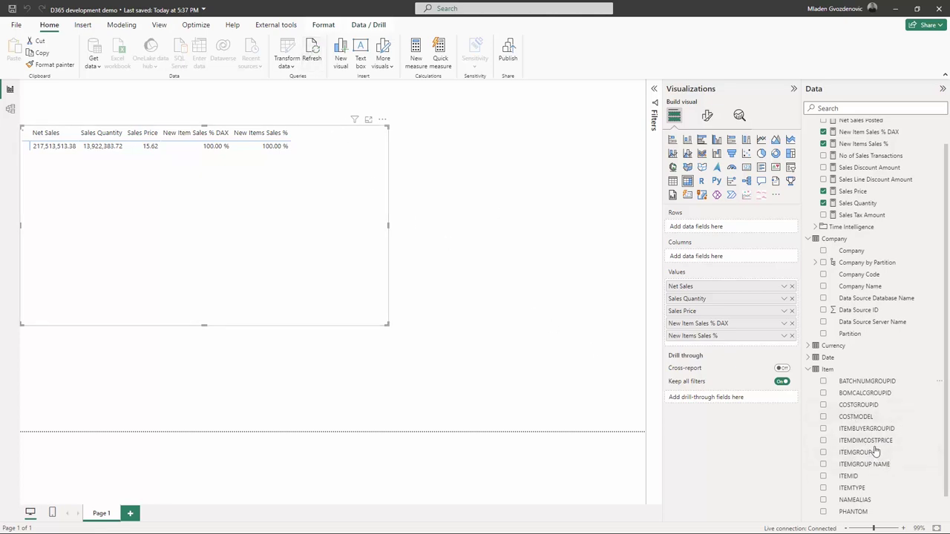
Step: Switch to the Power BI report and place ITEMGROUP ID and ITEMGROUP NAME in the matrix rows, leaving the columns empty
scroll(944, 446, "down", 1)
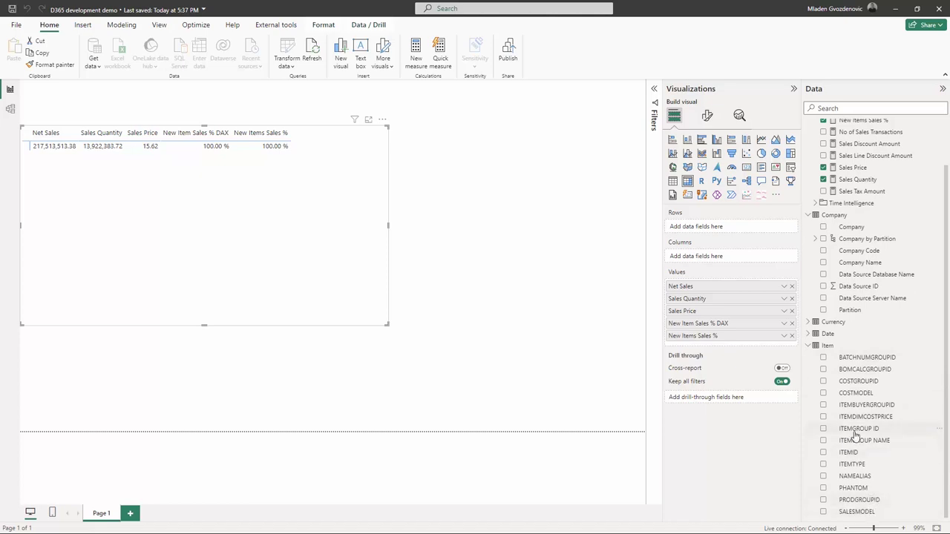
left_click(824, 432)
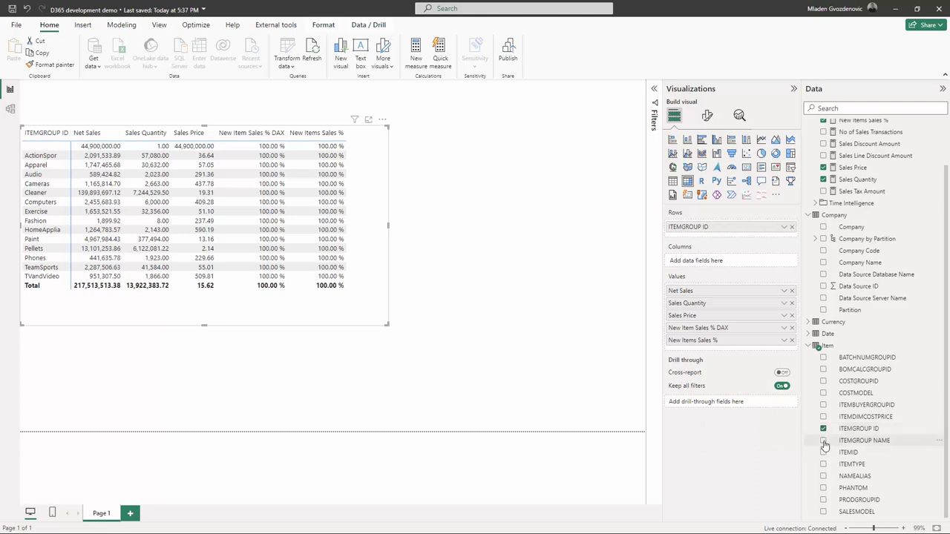
left_click(824, 441)
left_click_drag(863, 442, 751, 236)
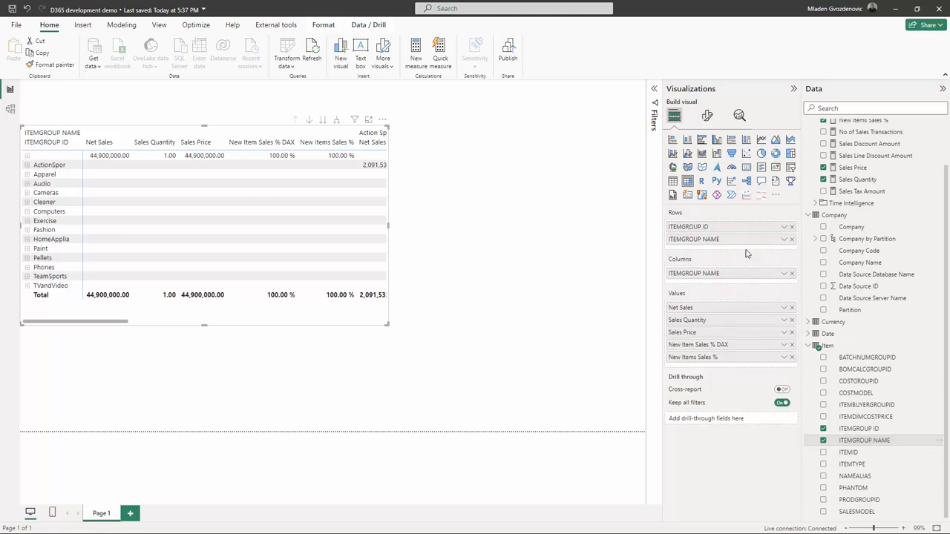
left_click(791, 275)
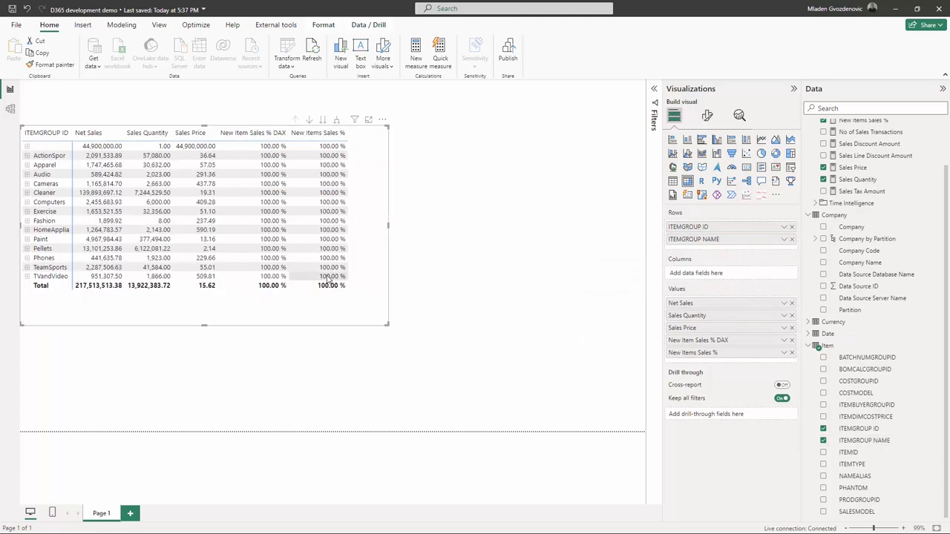
Step: Expand all item groups in the matrix down to the ITEMGROUP NAME level, and drill back up
left_click(334, 121)
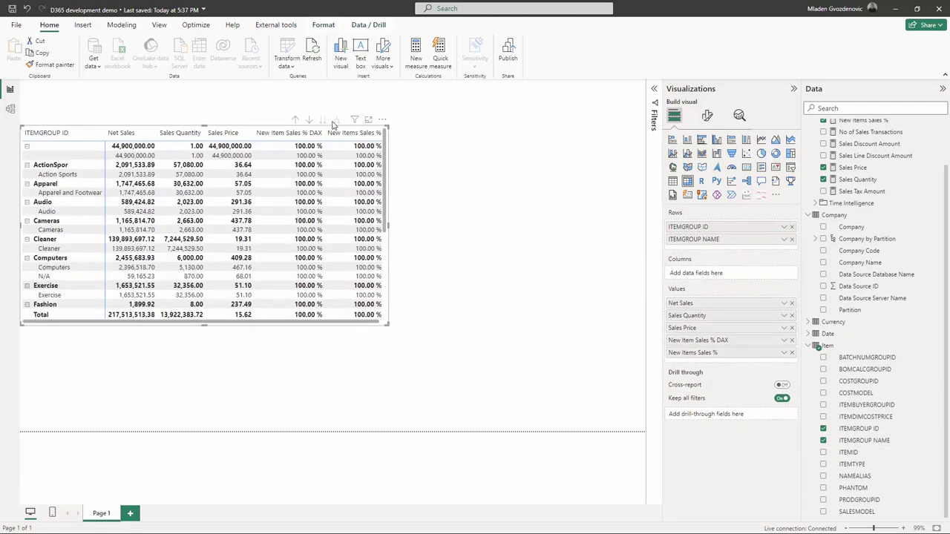
left_click(295, 121)
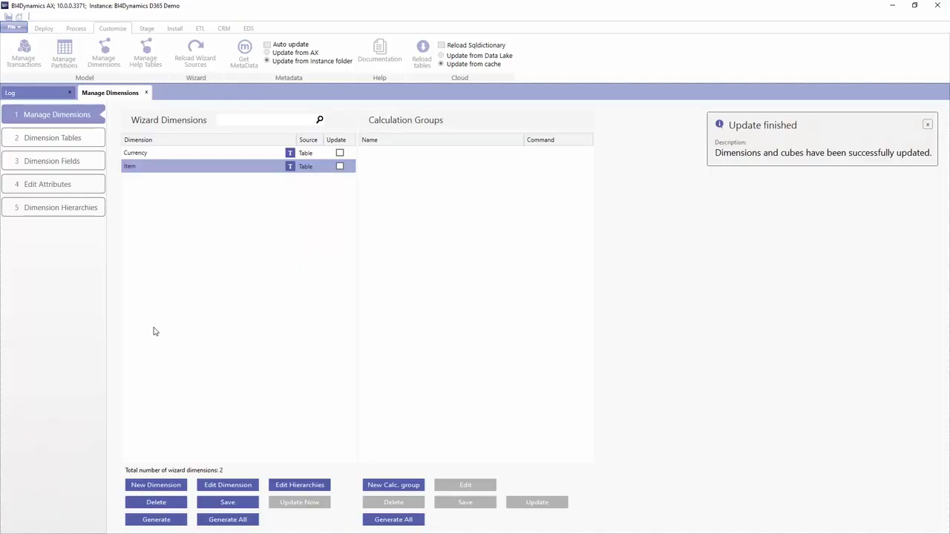
Step: Switch to BI4Dynamics and examine the Item dimension's source tables under the help, setup, dim, fact and metadata schemas, returning to stage
left_click(72, 141)
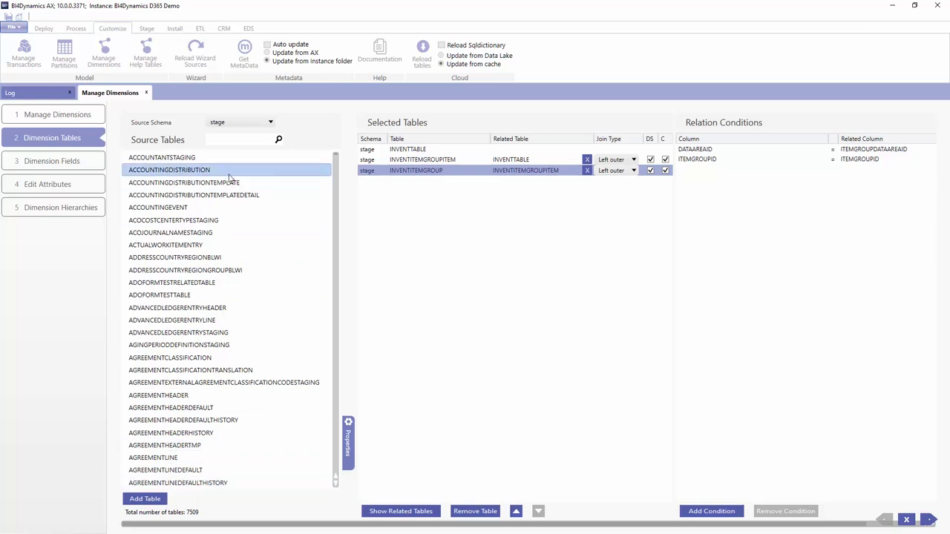
left_click(229, 123)
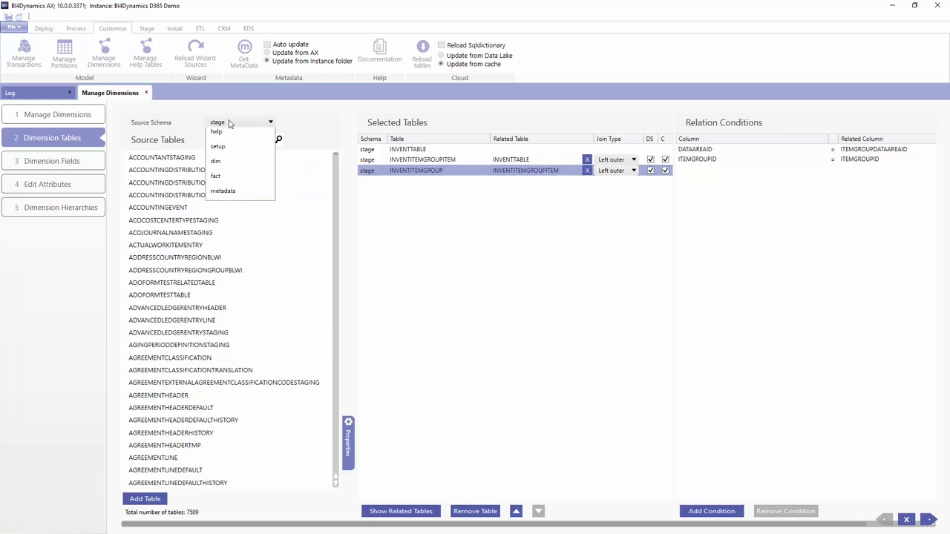
left_click(230, 153)
left_click(230, 128)
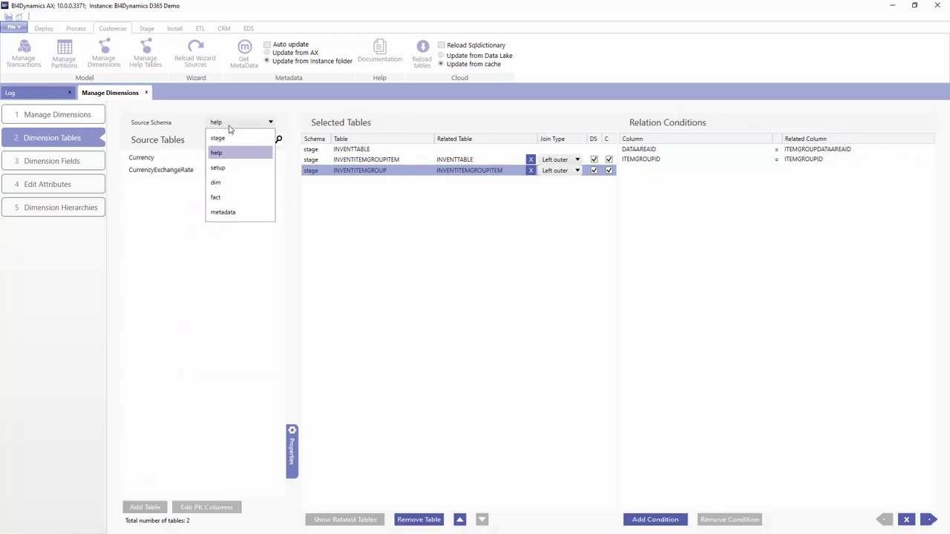
left_click(230, 169)
left_click(228, 125)
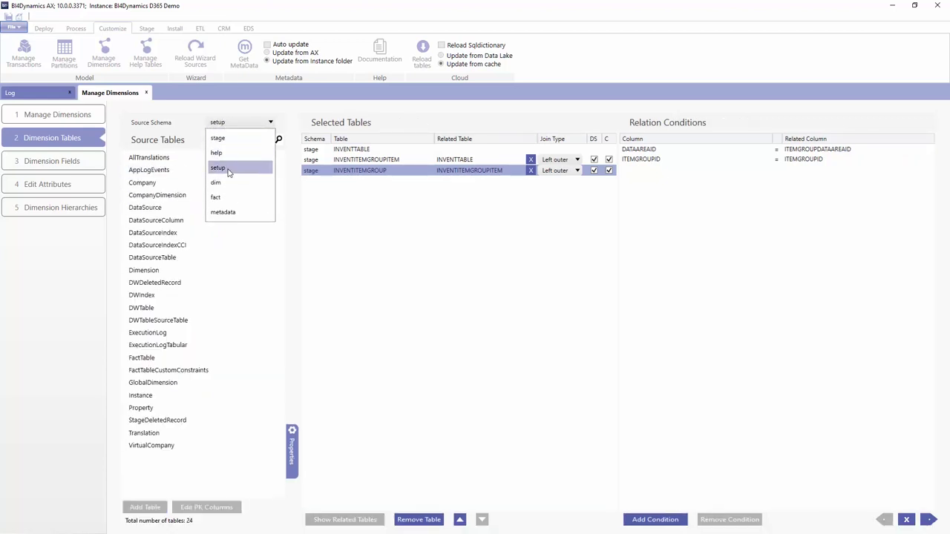
left_click(224, 182)
left_click(227, 127)
left_click(224, 197)
left_click(227, 126)
left_click(223, 212)
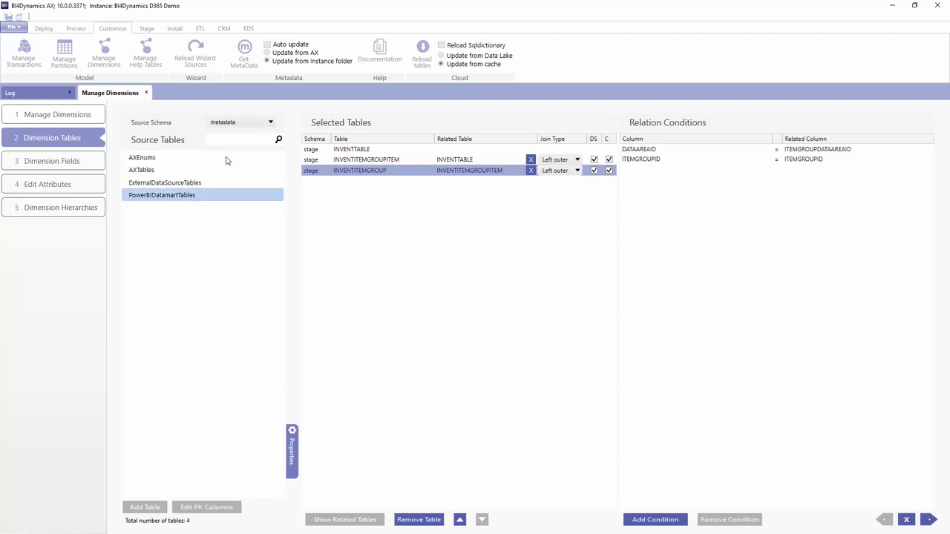
left_click(229, 126)
left_click(228, 138)
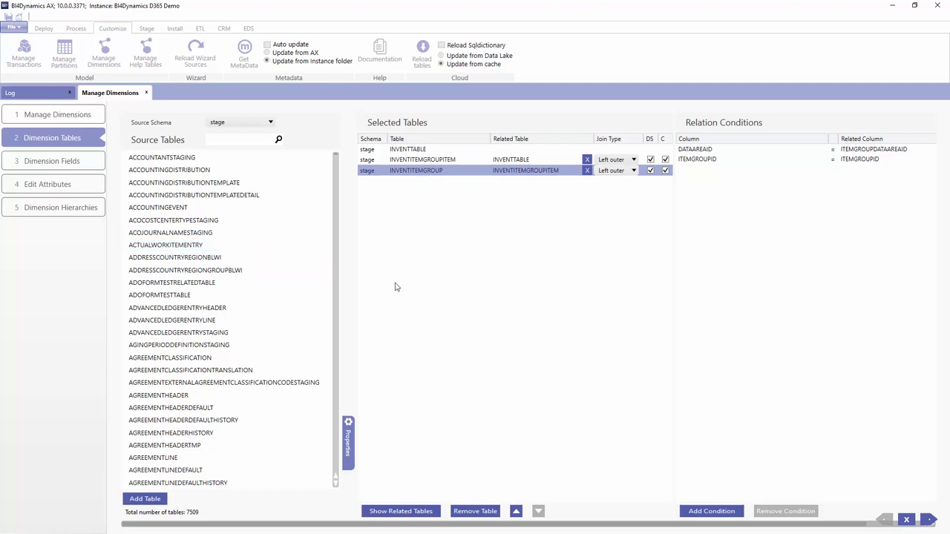
Step: Show the tables related to INVENTTABLE, and examine the relation conditions of INVENTITEMGROUPITEM and INVENTITEMGROUP
left_click(449, 151)
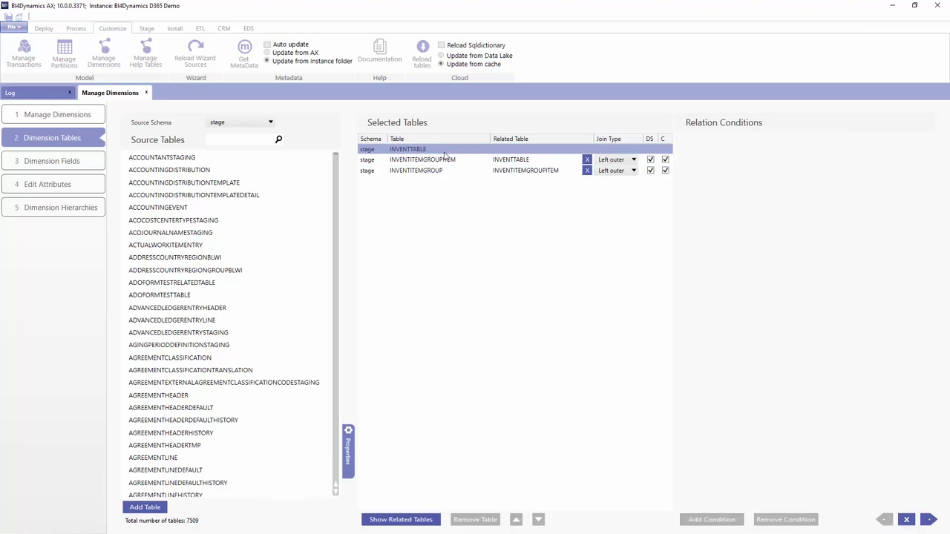
left_click(408, 520)
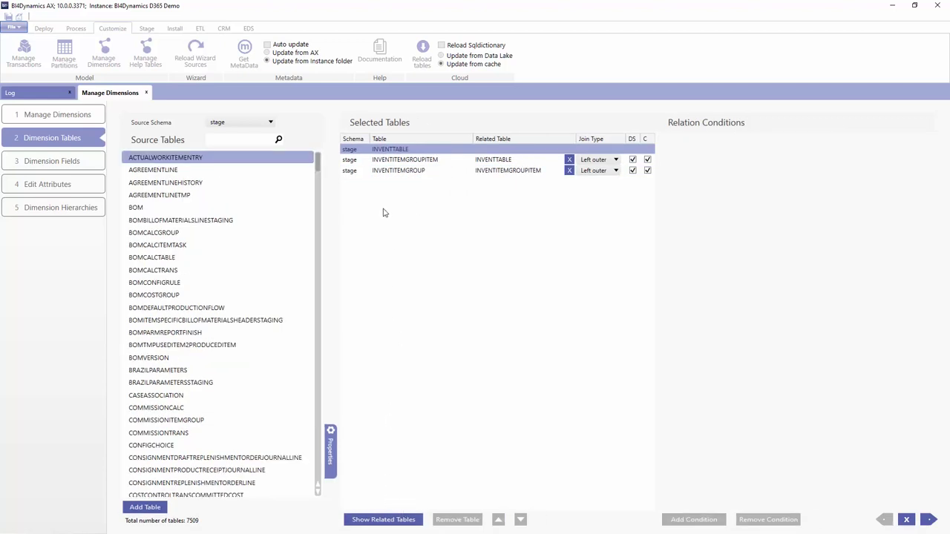
left_click(395, 161)
left_click(401, 172)
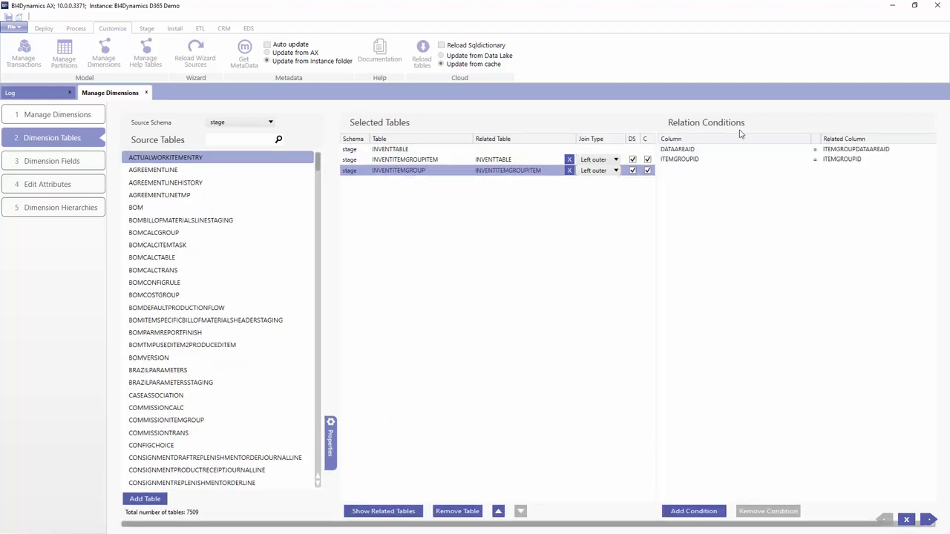